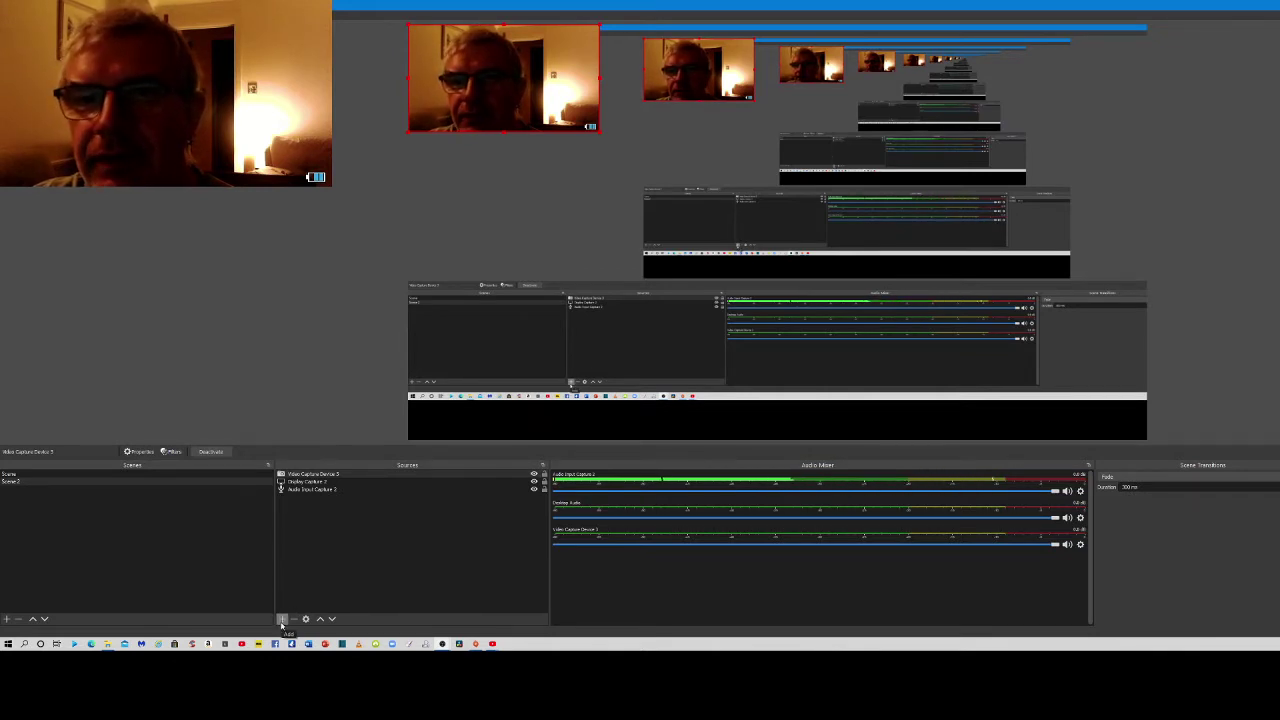
# Add an Image source loading the Growing with Jesus picture from Online services > 2021 > Online Service 140321
pyautogui.click(282, 620)
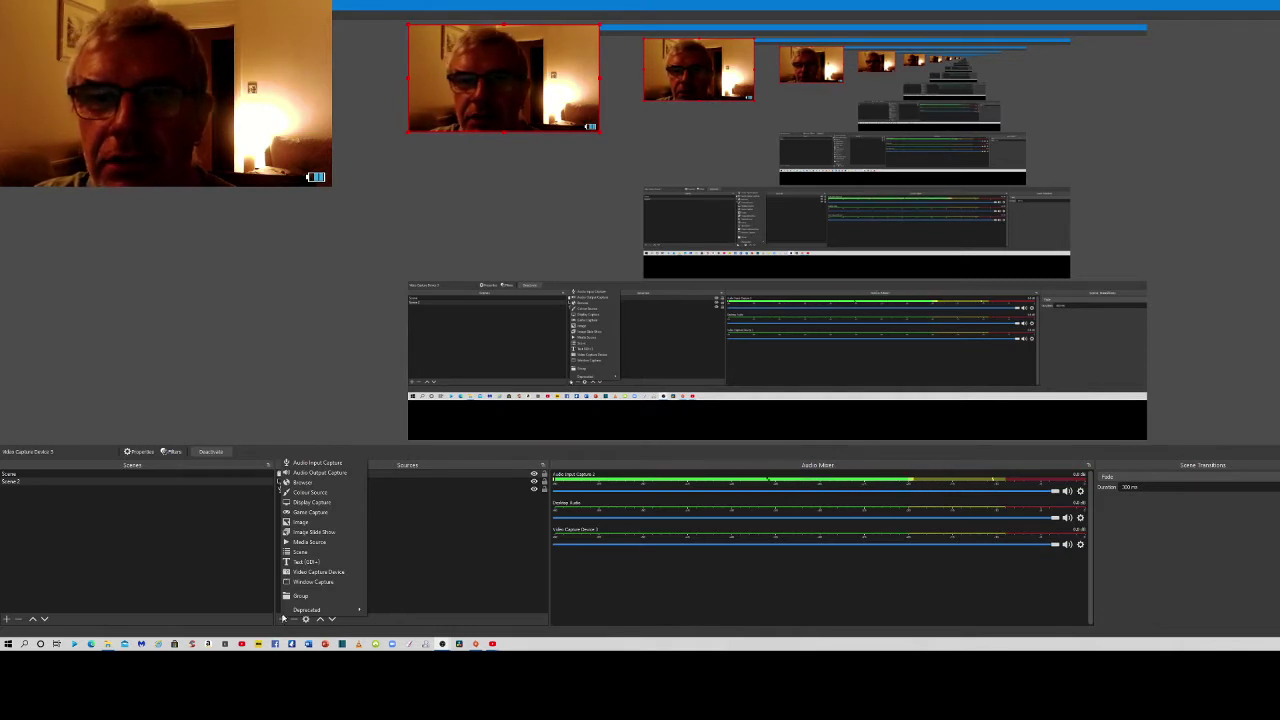
pyautogui.click(299, 524)
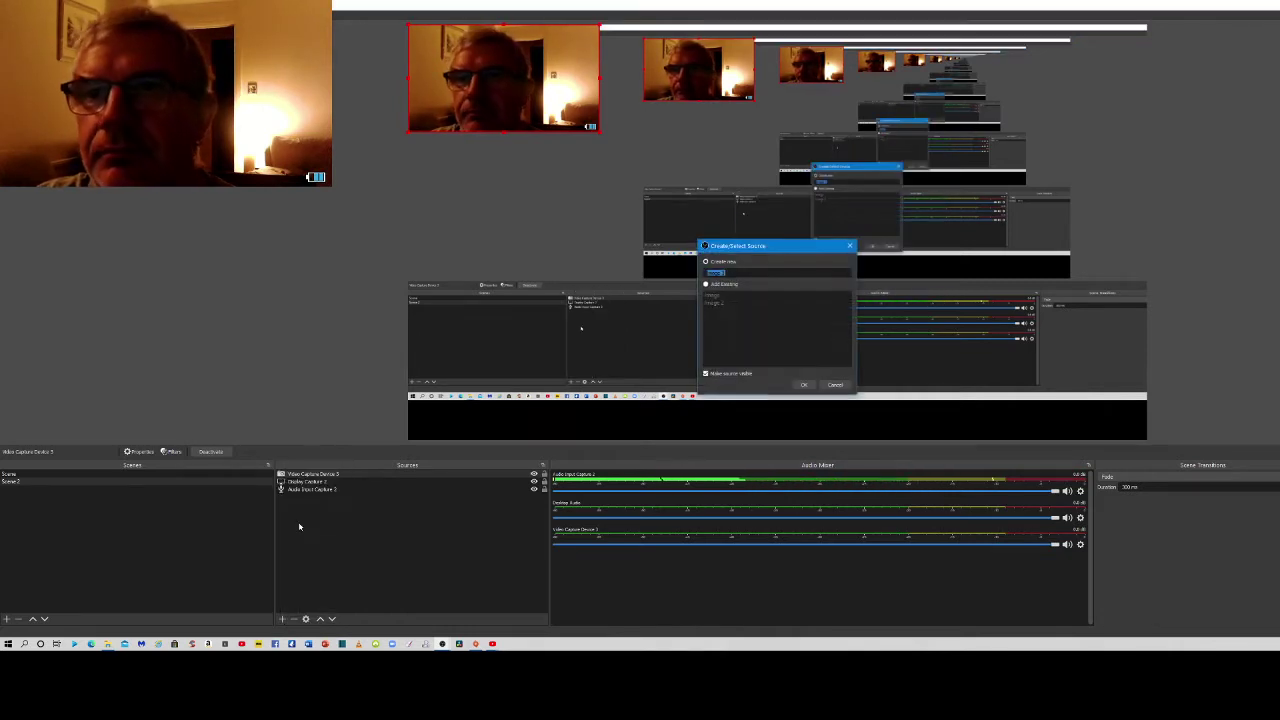
pyautogui.click(802, 385)
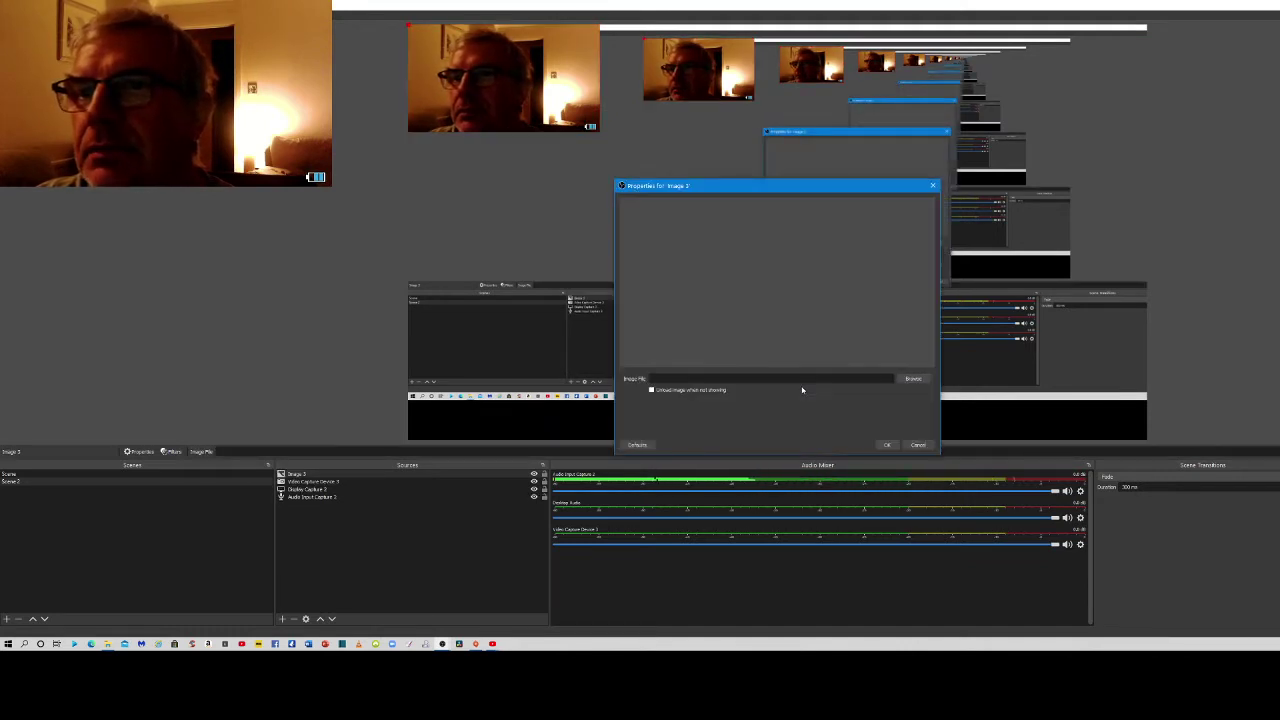
pyautogui.click(916, 379)
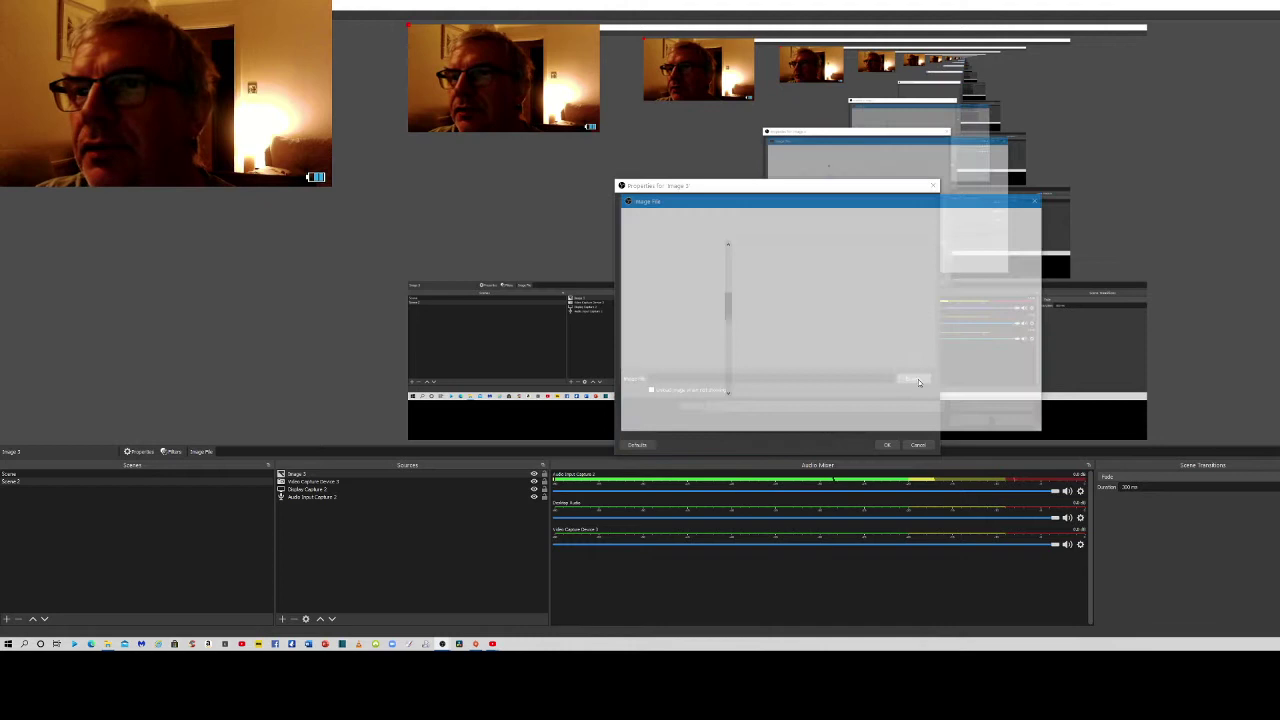
pyautogui.moveTo(726, 312); pyautogui.dragTo(726, 250)
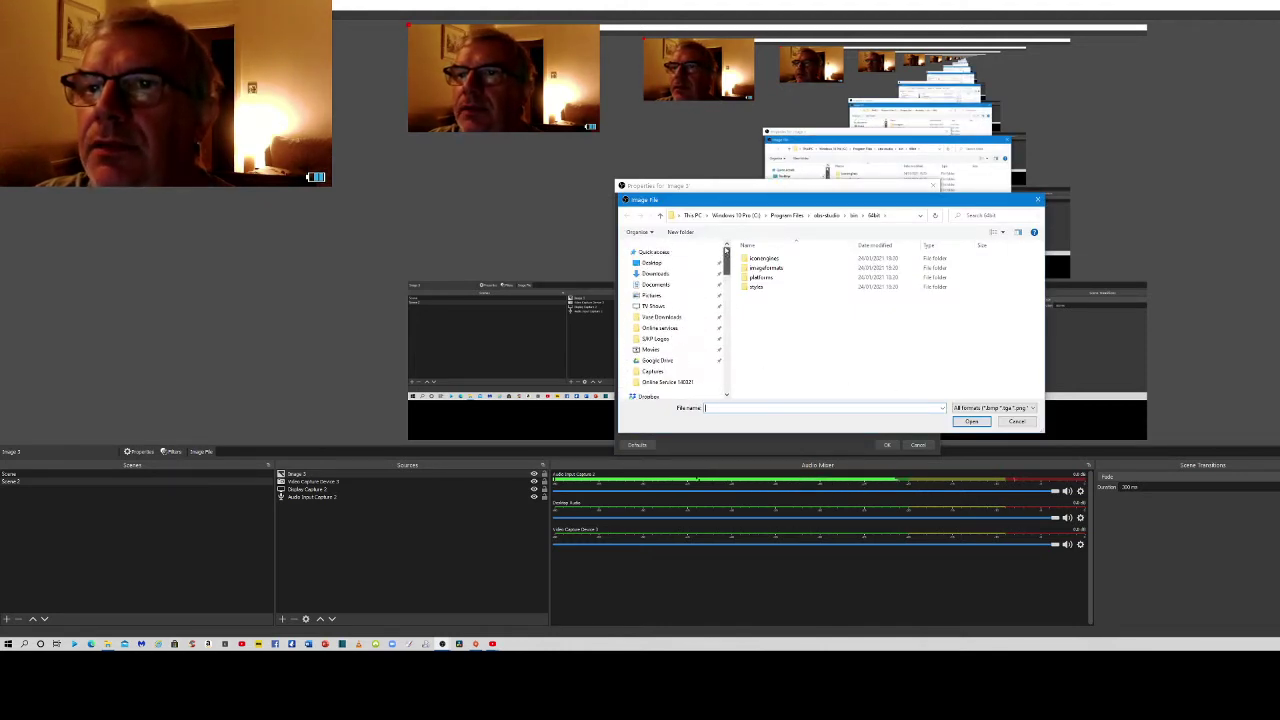
pyautogui.click(660, 329)
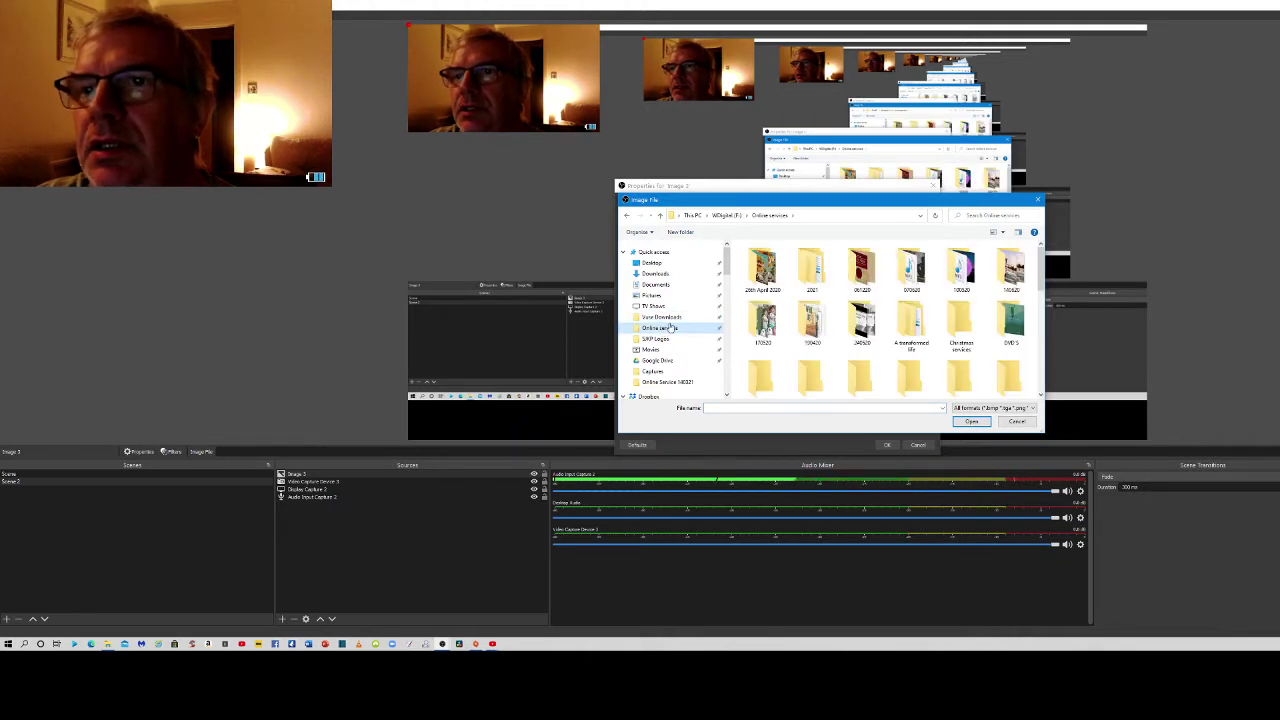
pyautogui.doubleClick(801, 283)
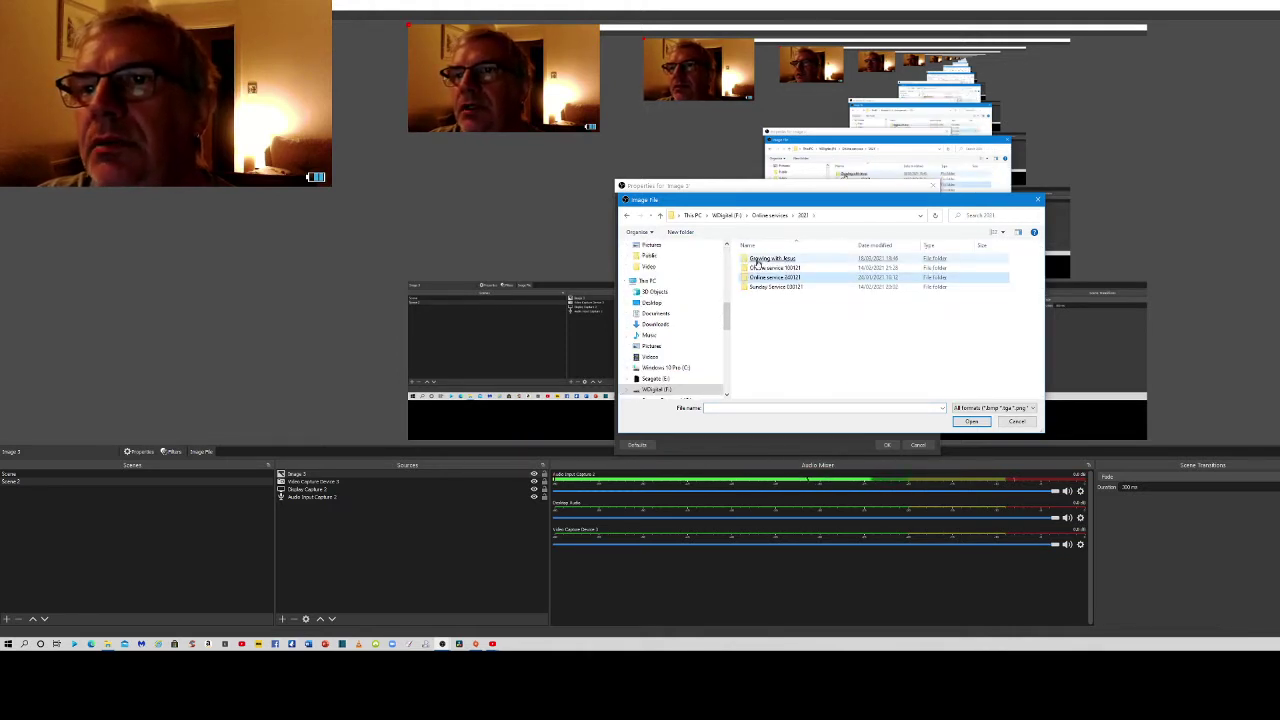
pyautogui.doubleClick(758, 259)
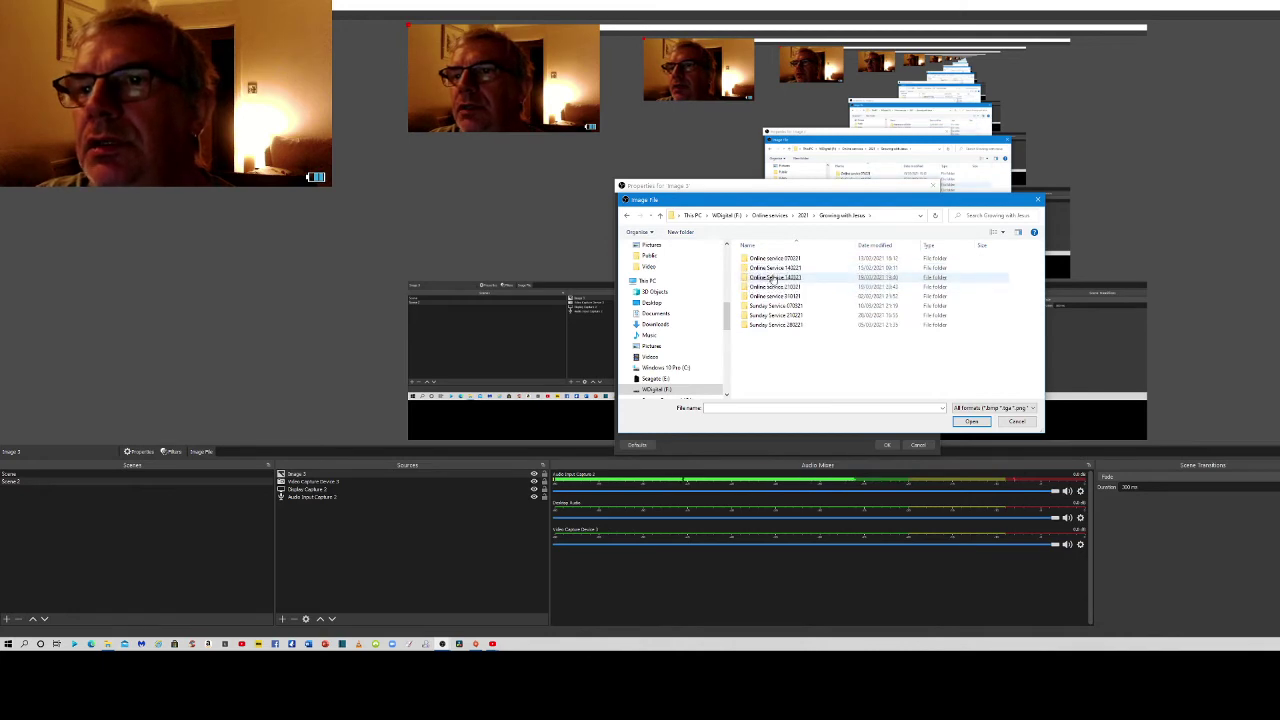
pyautogui.doubleClick(772, 280)
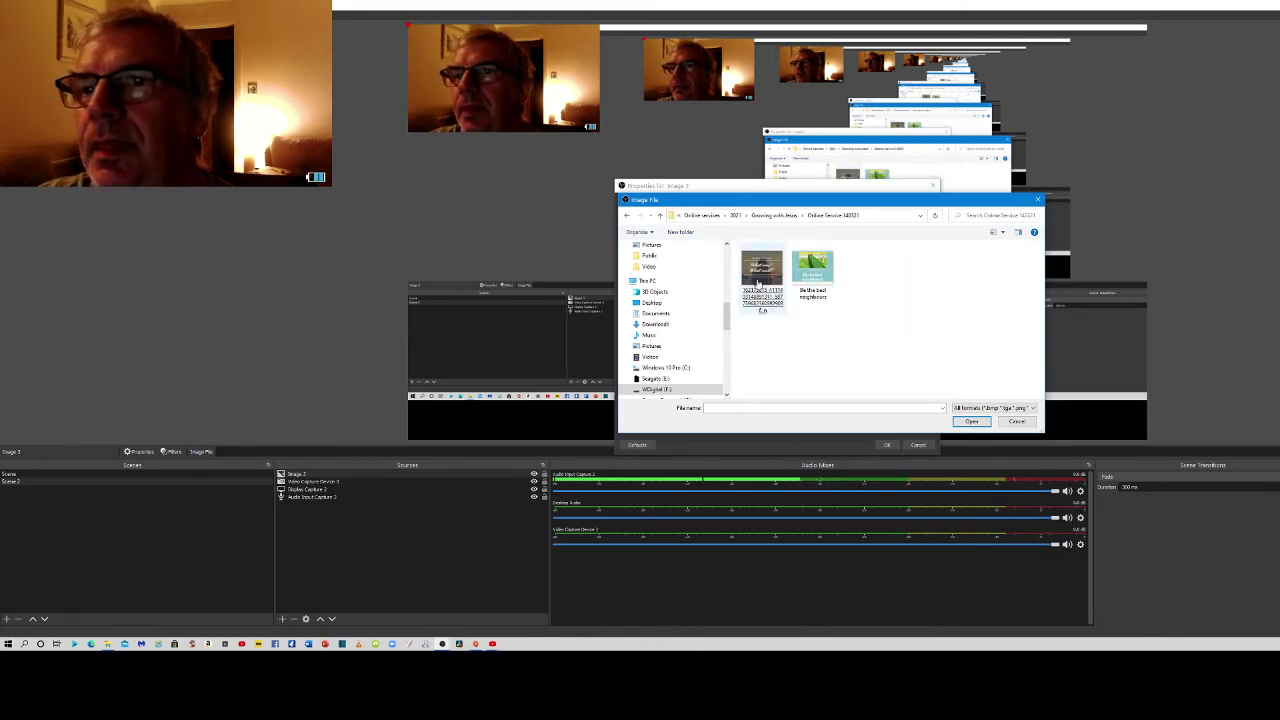
pyautogui.doubleClick(761, 271)
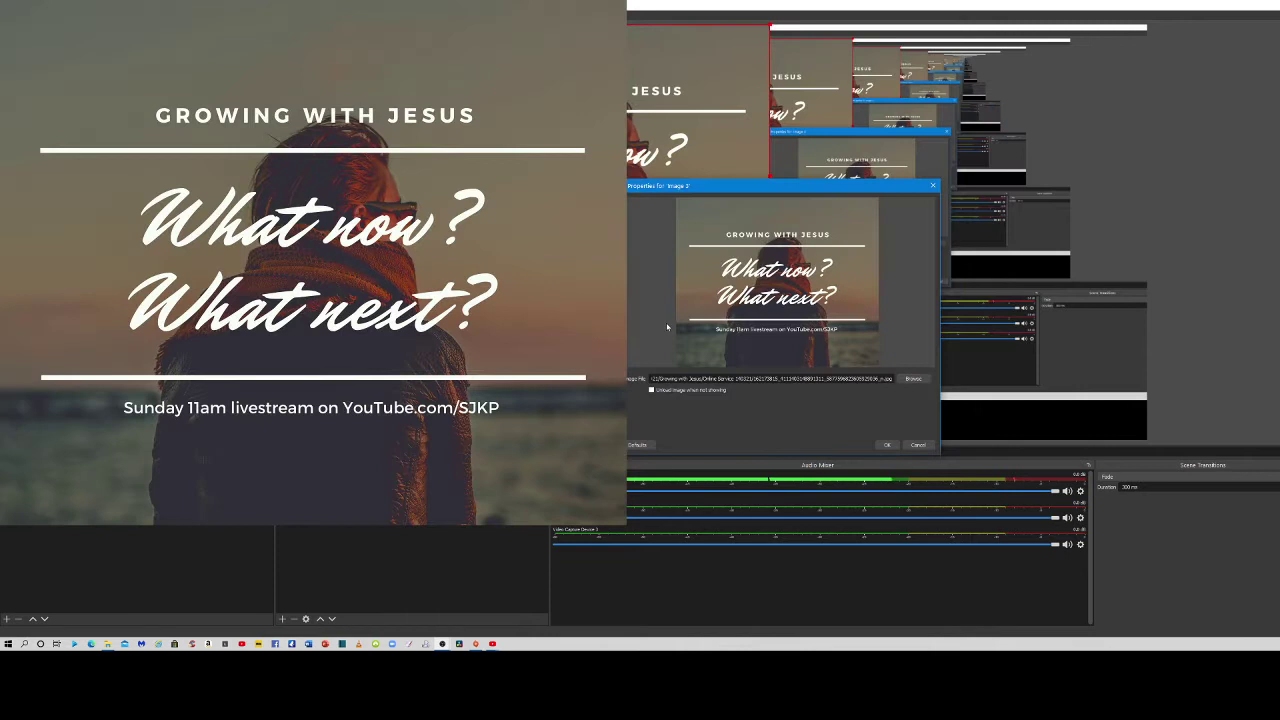
# Accept the properties of the Growing with Jesus image source
pyautogui.click(885, 446)
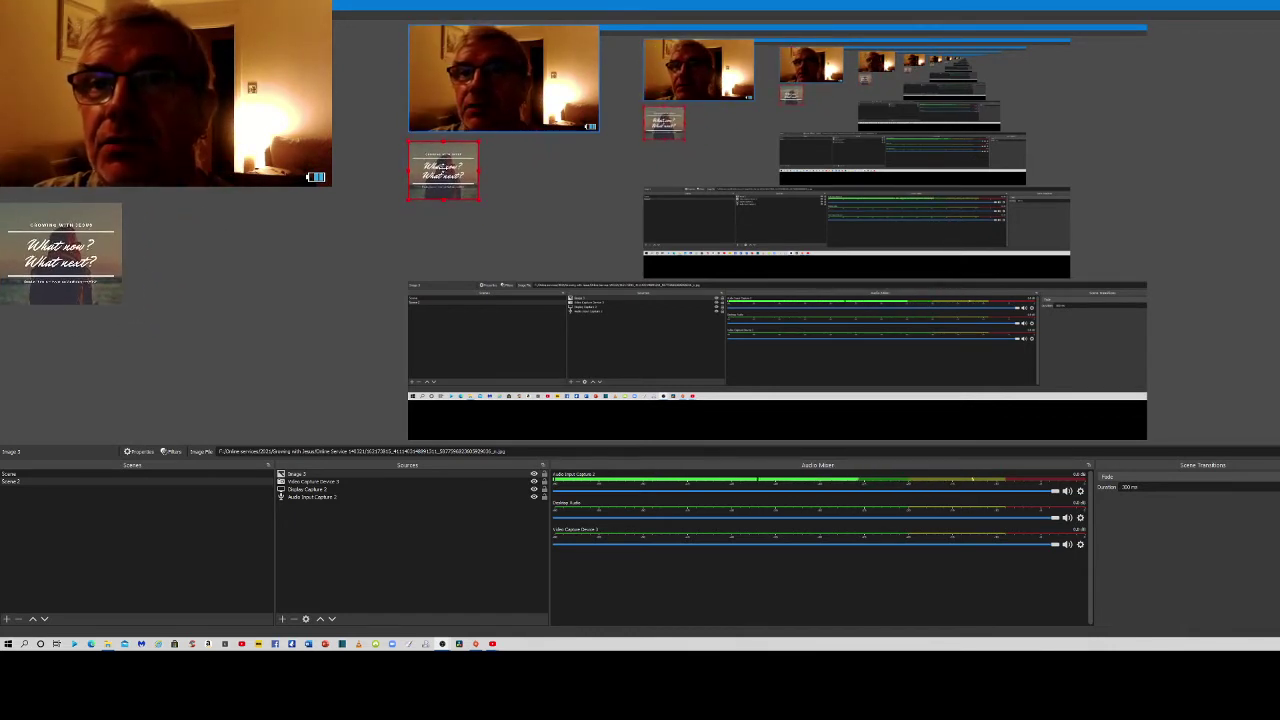
# Create a new Text (GDI+) source in the scene
pyautogui.click(283, 620)
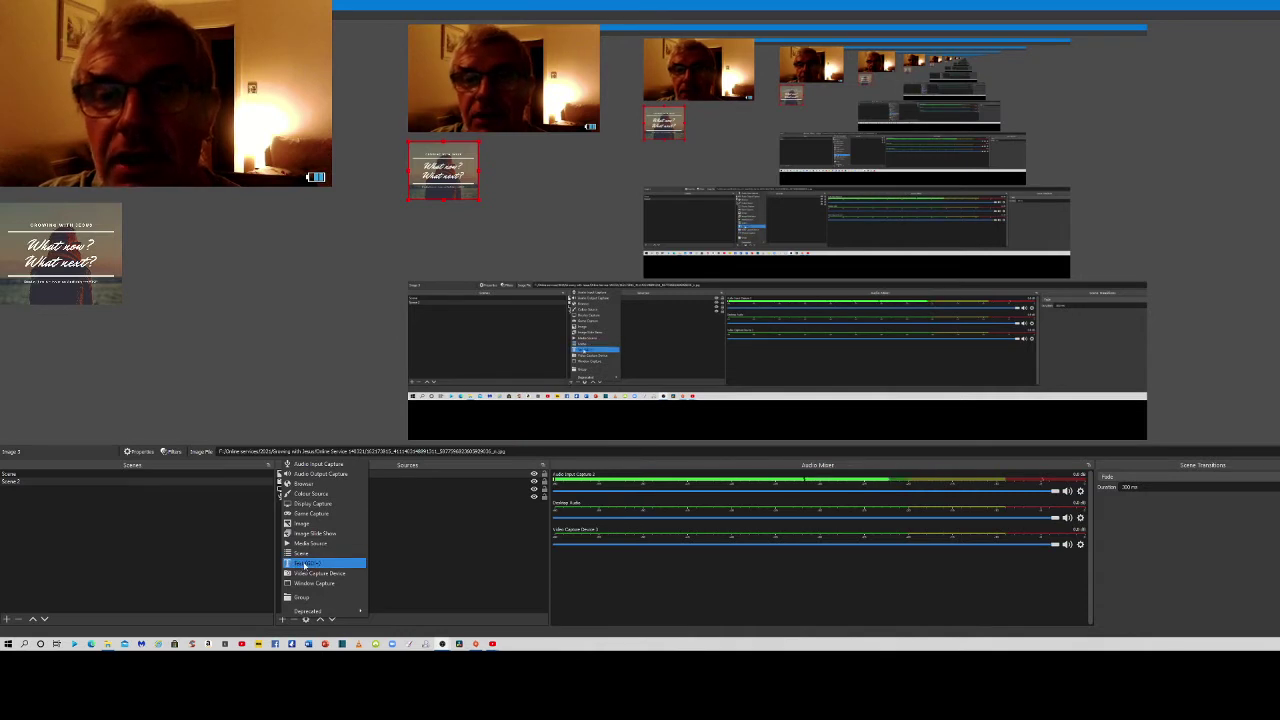
pyautogui.click(305, 565)
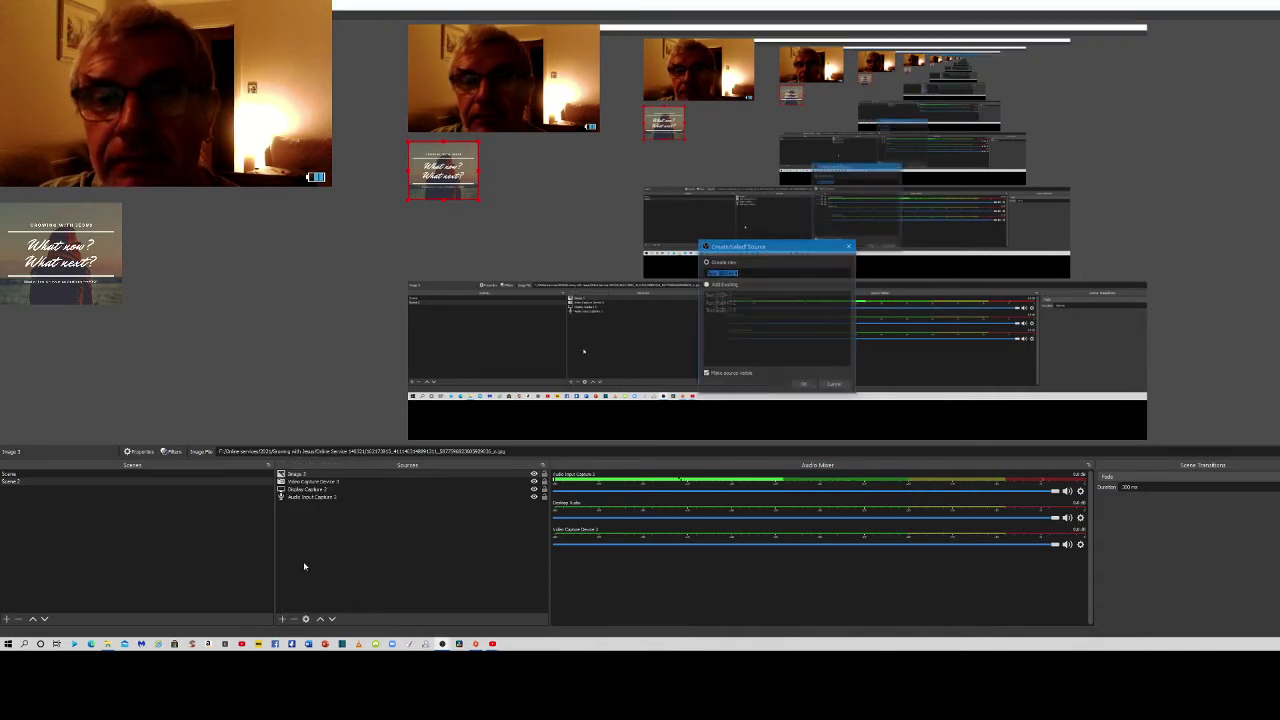
pyautogui.click(803, 385)
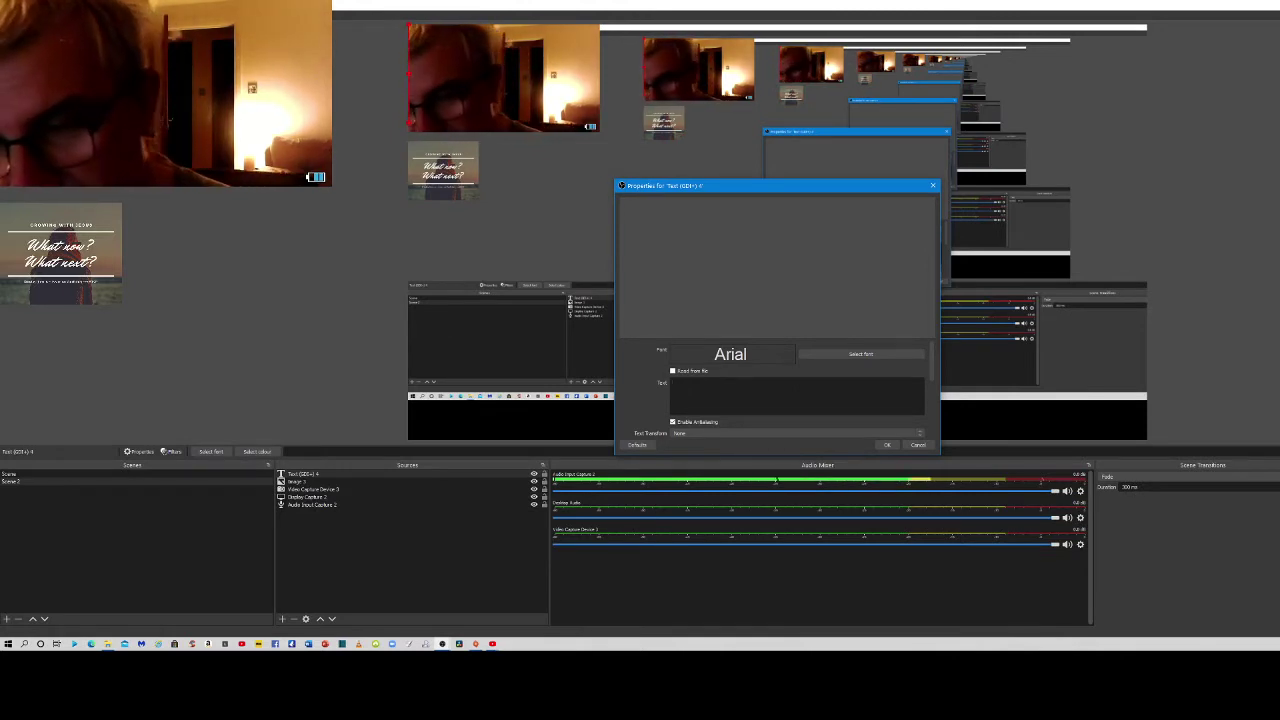
# Enter the two-line text 'what now? whats next?' in the Text box
pyautogui.write('whts')
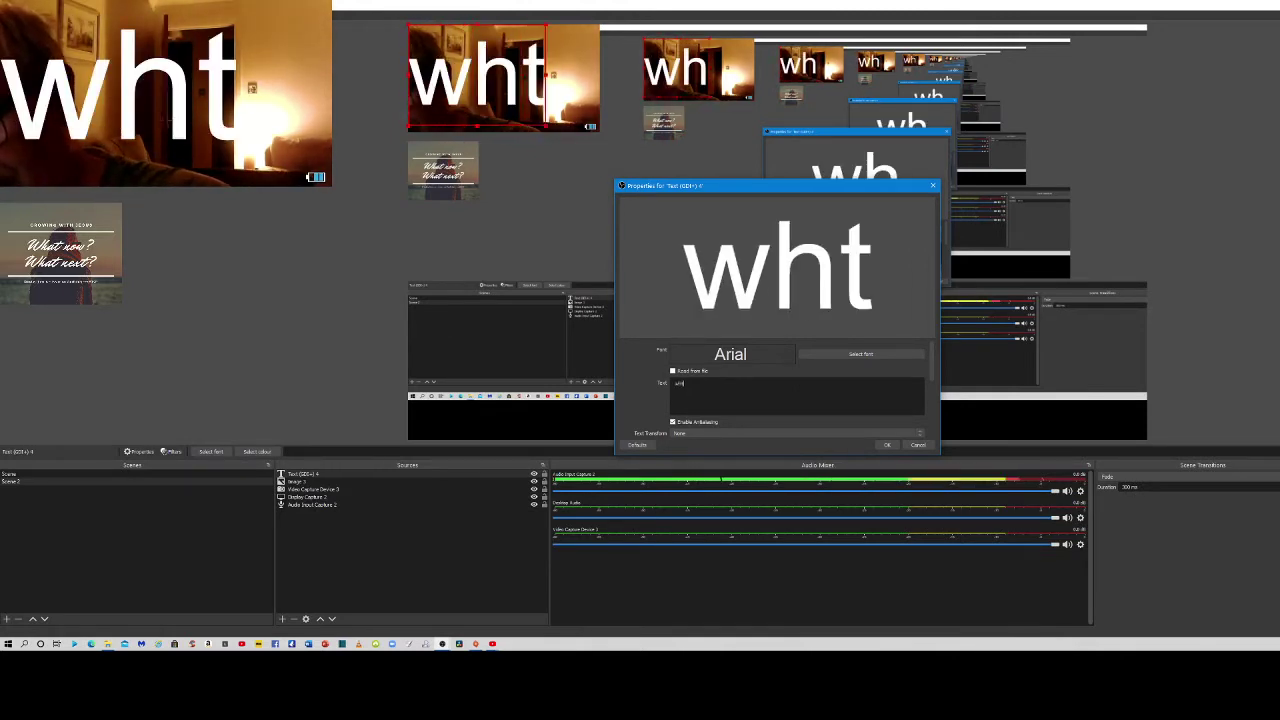
pyautogui.press('BackSpace')
pyautogui.press('BackSpace')
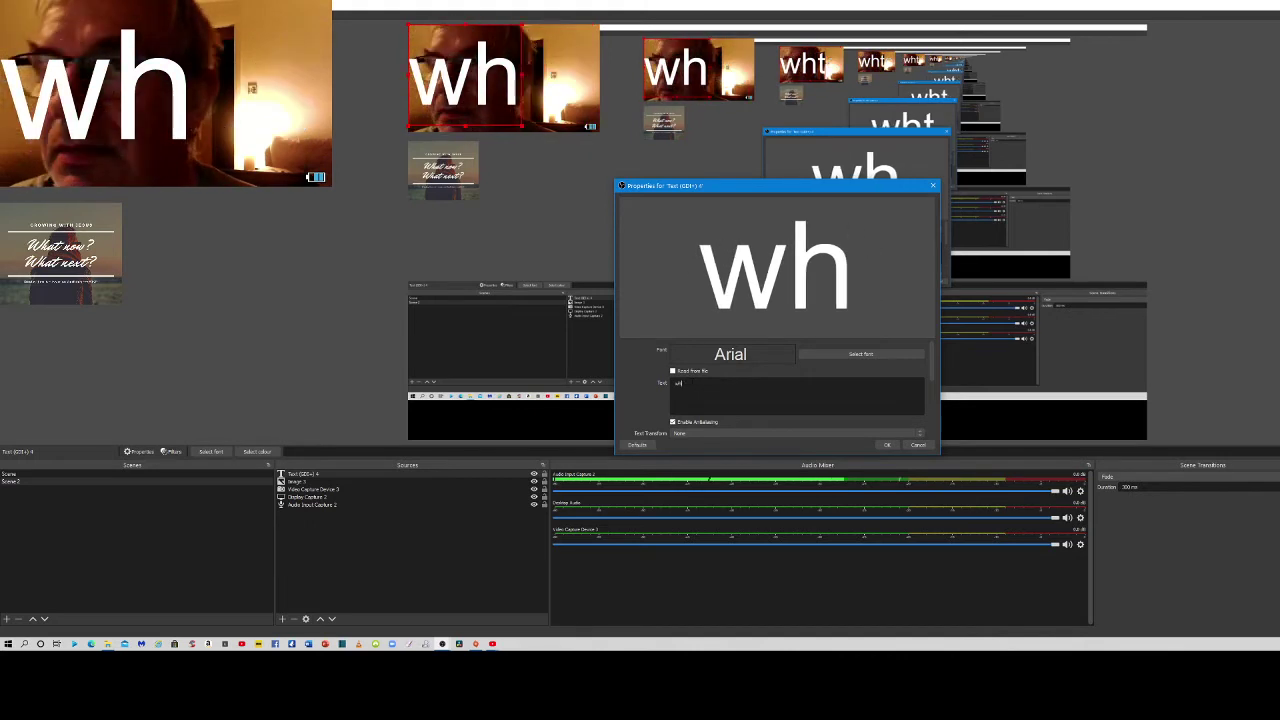
pyautogui.write('ats')
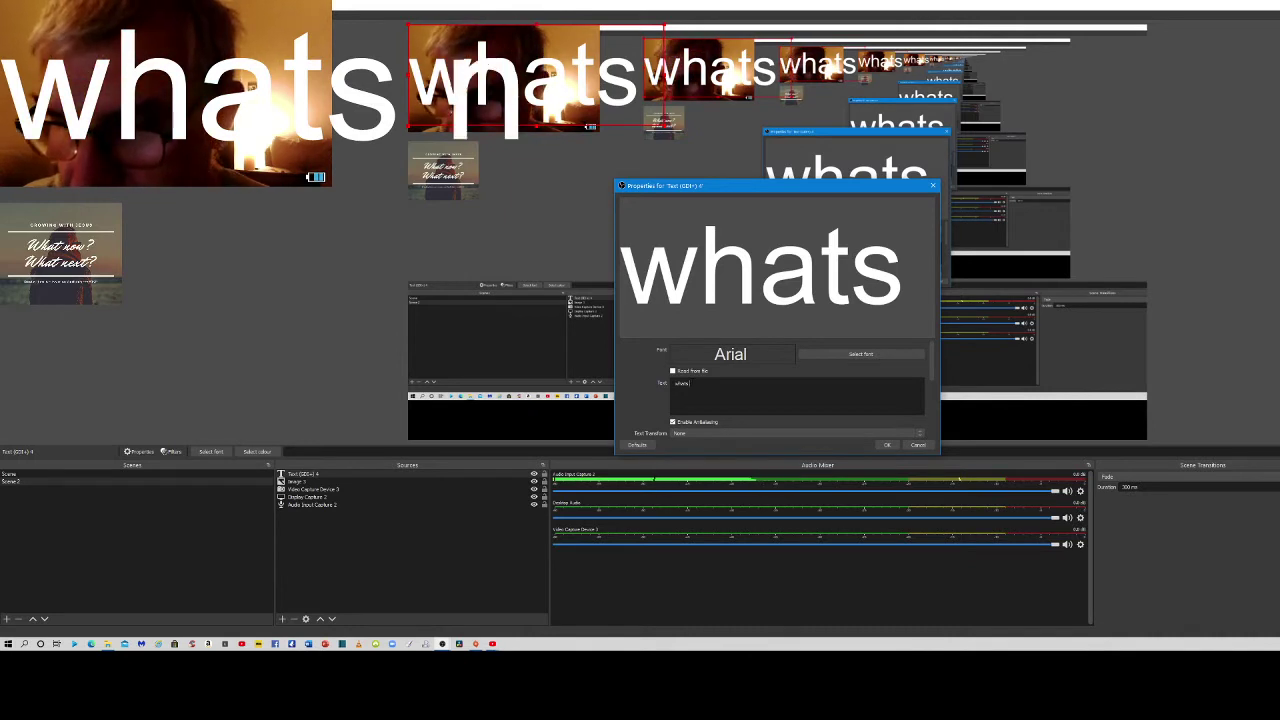
pyautogui.write(' now')
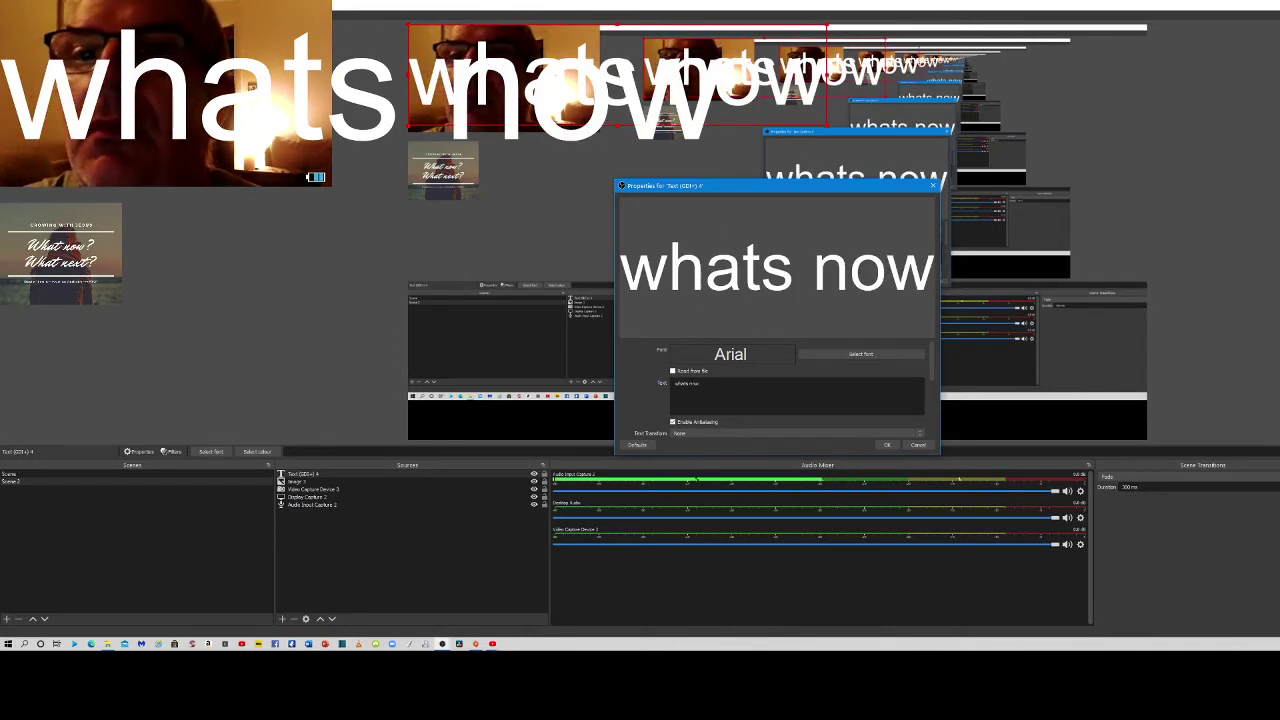
pyautogui.press('BackSpace')
pyautogui.press('BackSpace')
pyautogui.press('BackSpace')
pyautogui.press('BackSpace')
pyautogui.press('BackSpace')
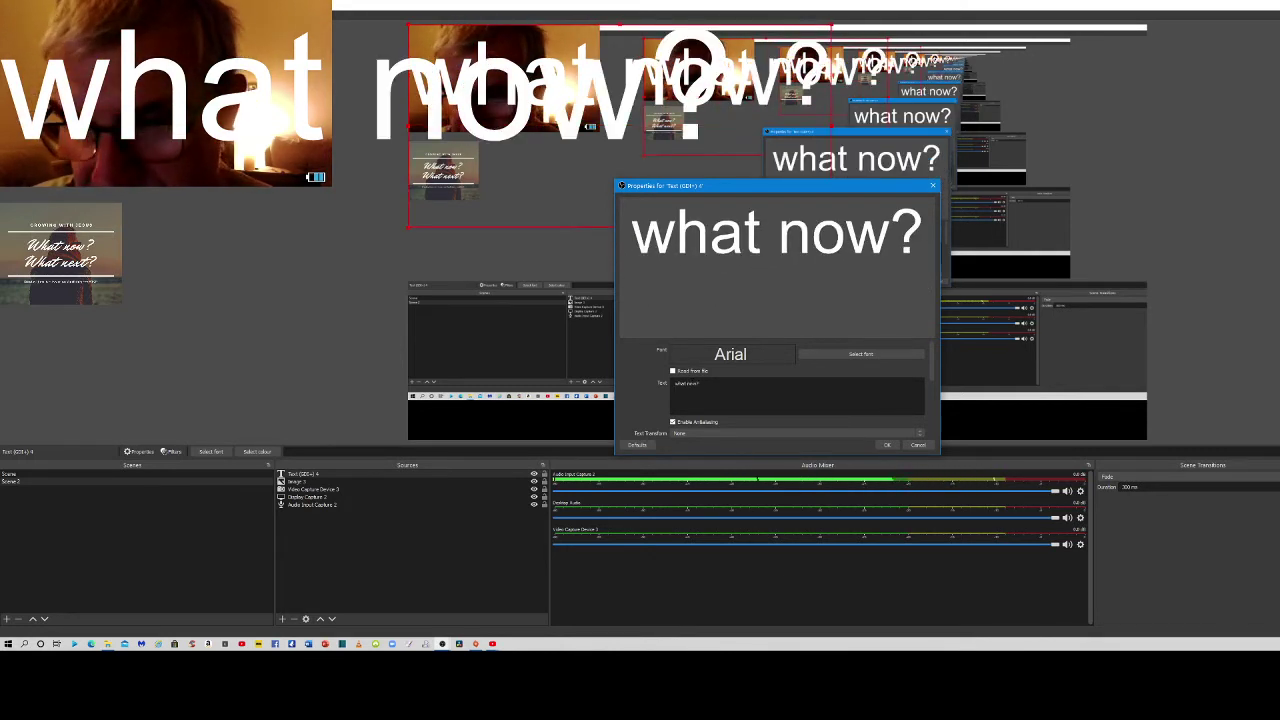
pyautogui.write('wh')
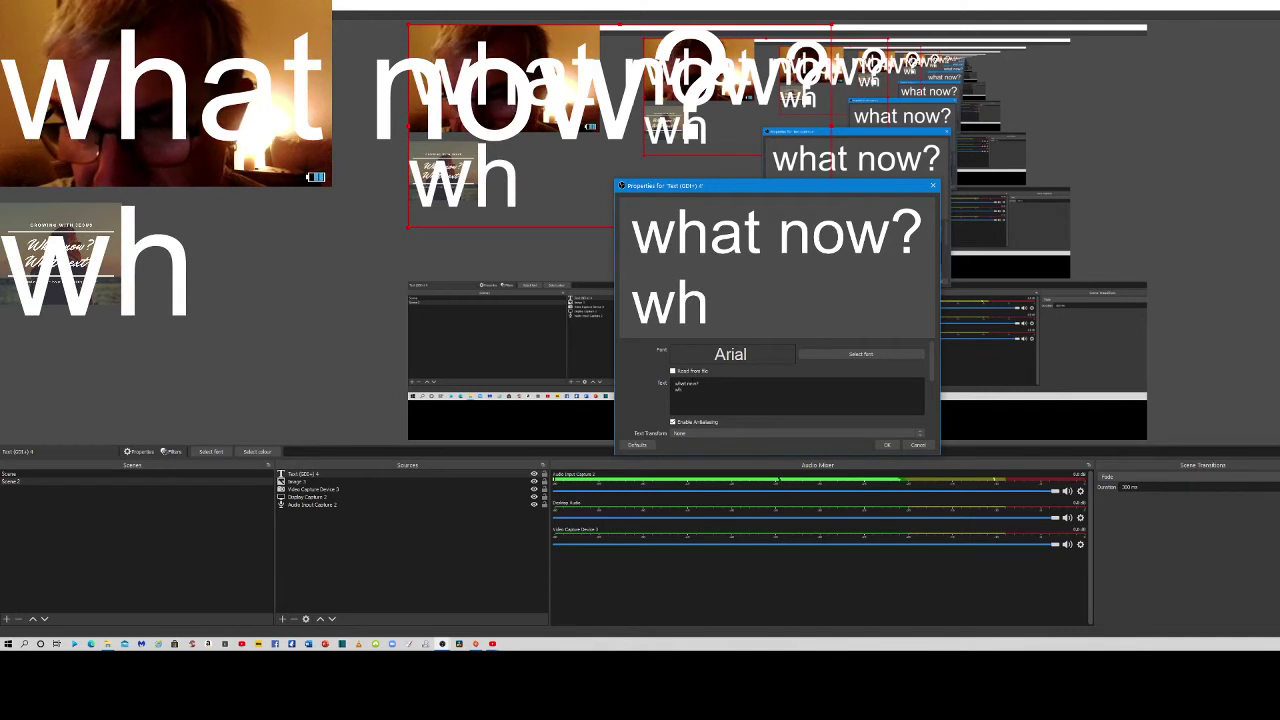
pyautogui.write('ats')
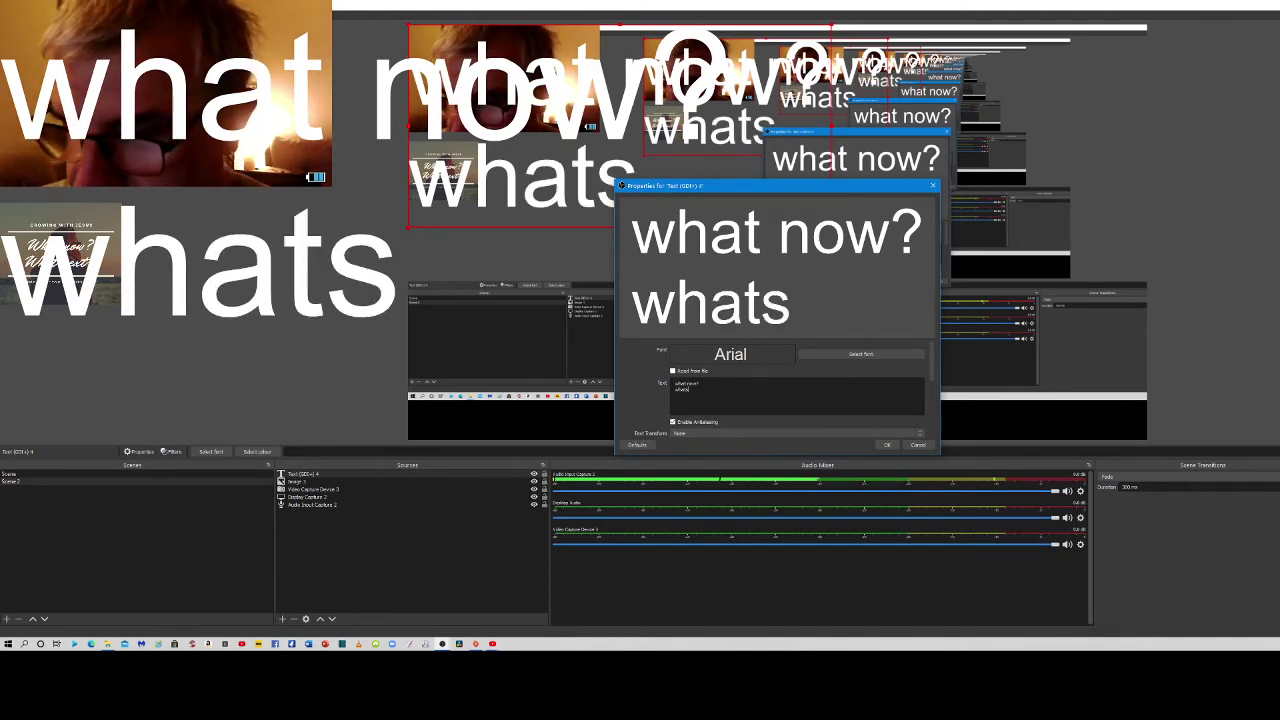
pyautogui.write(' ne')
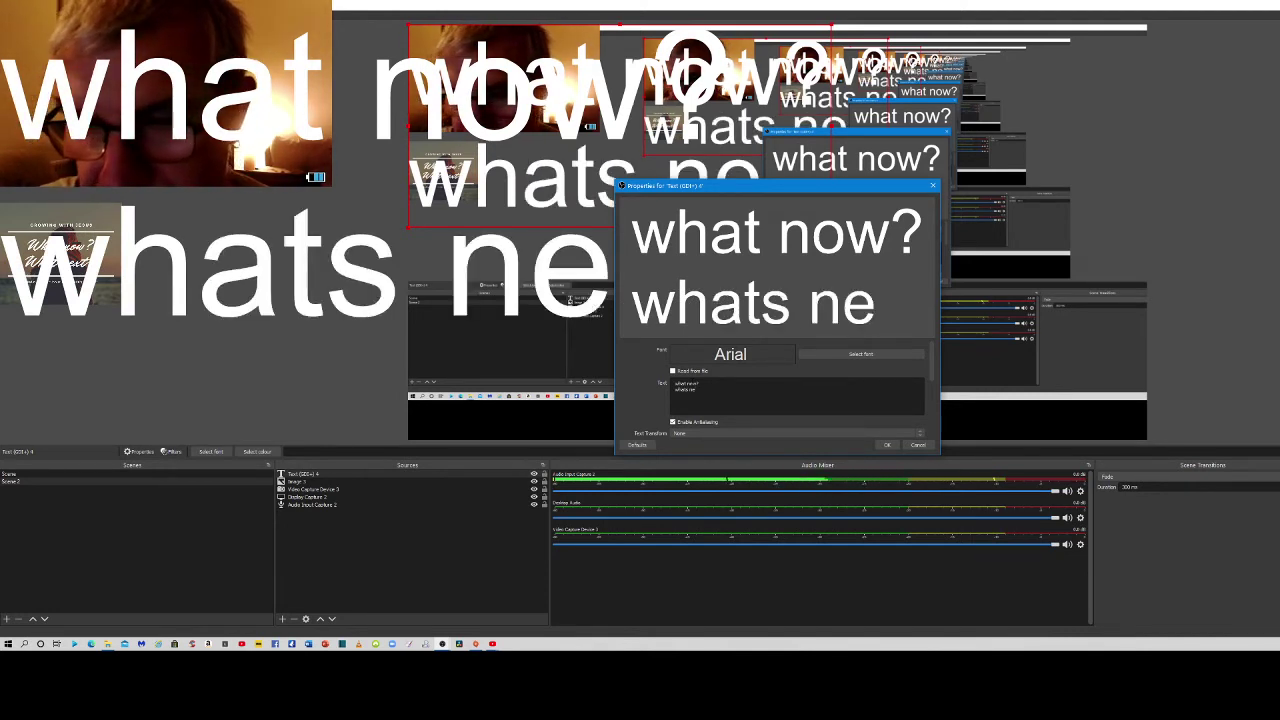
pyautogui.write('xt?')
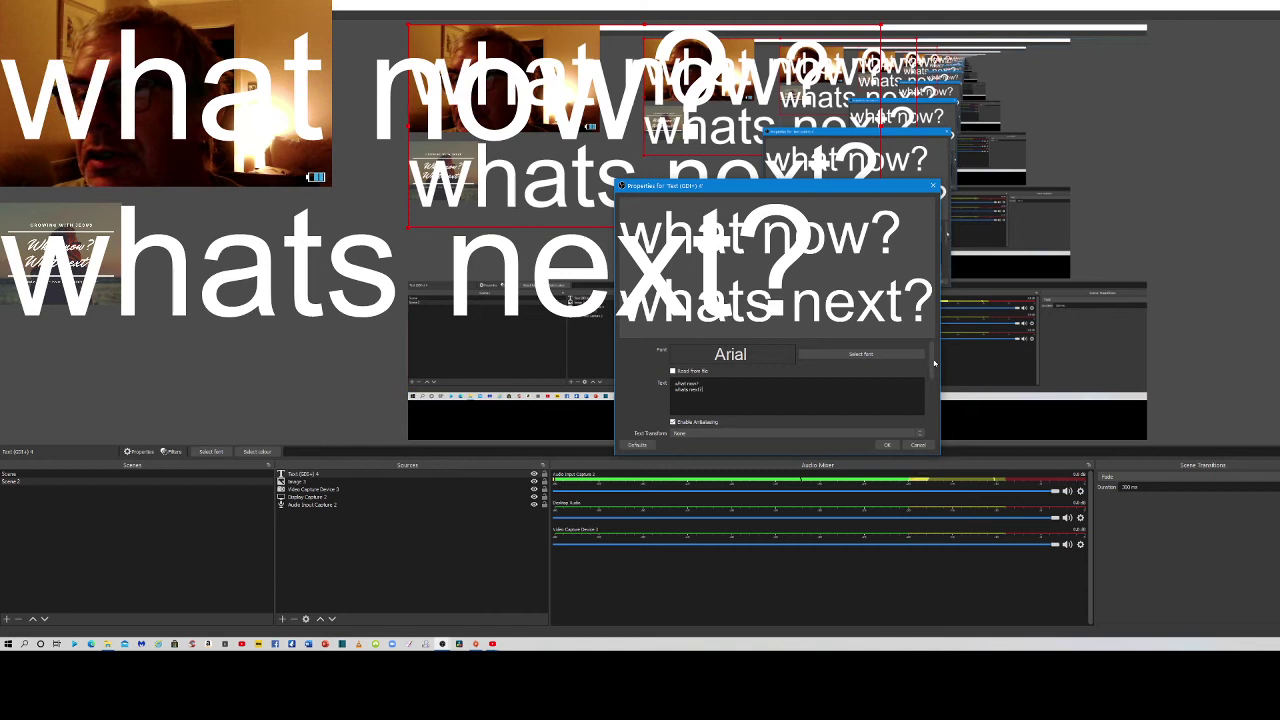
# Colour the text light blue, then shrink it to a small caption at the bottom-left
pyautogui.moveTo(934, 363); pyautogui.dragTo(923, 390)
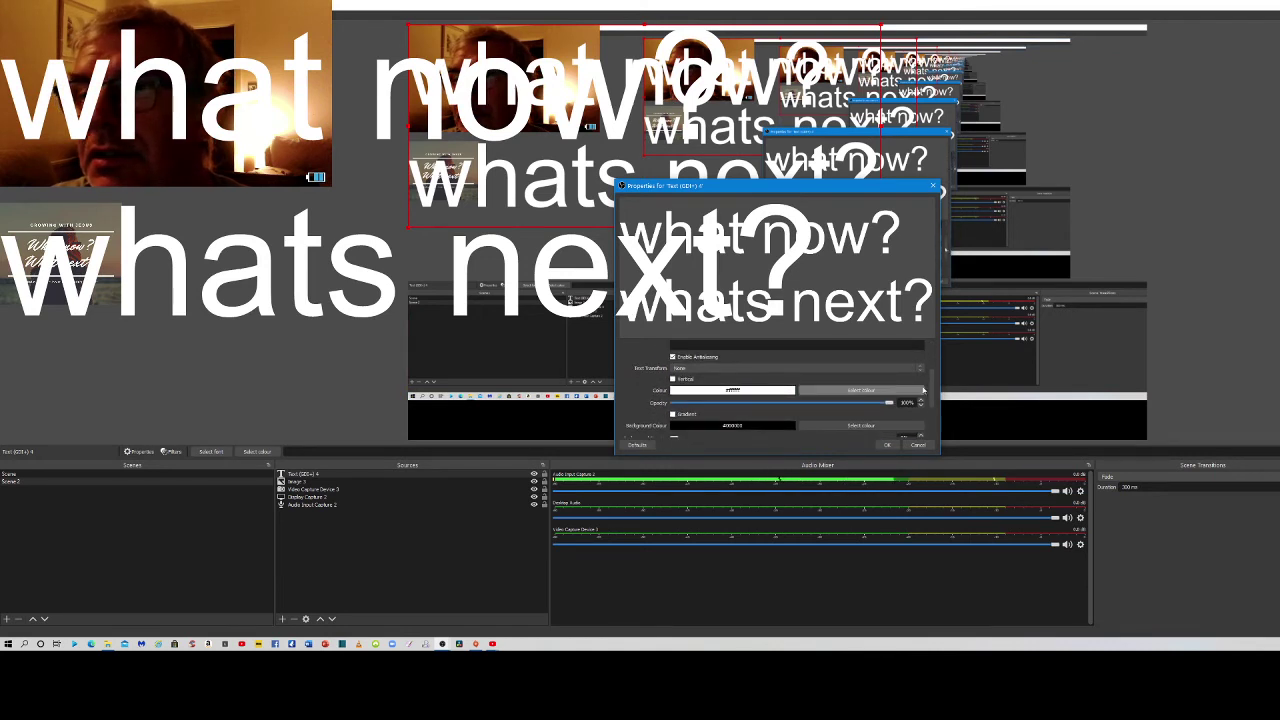
pyautogui.click(860, 392)
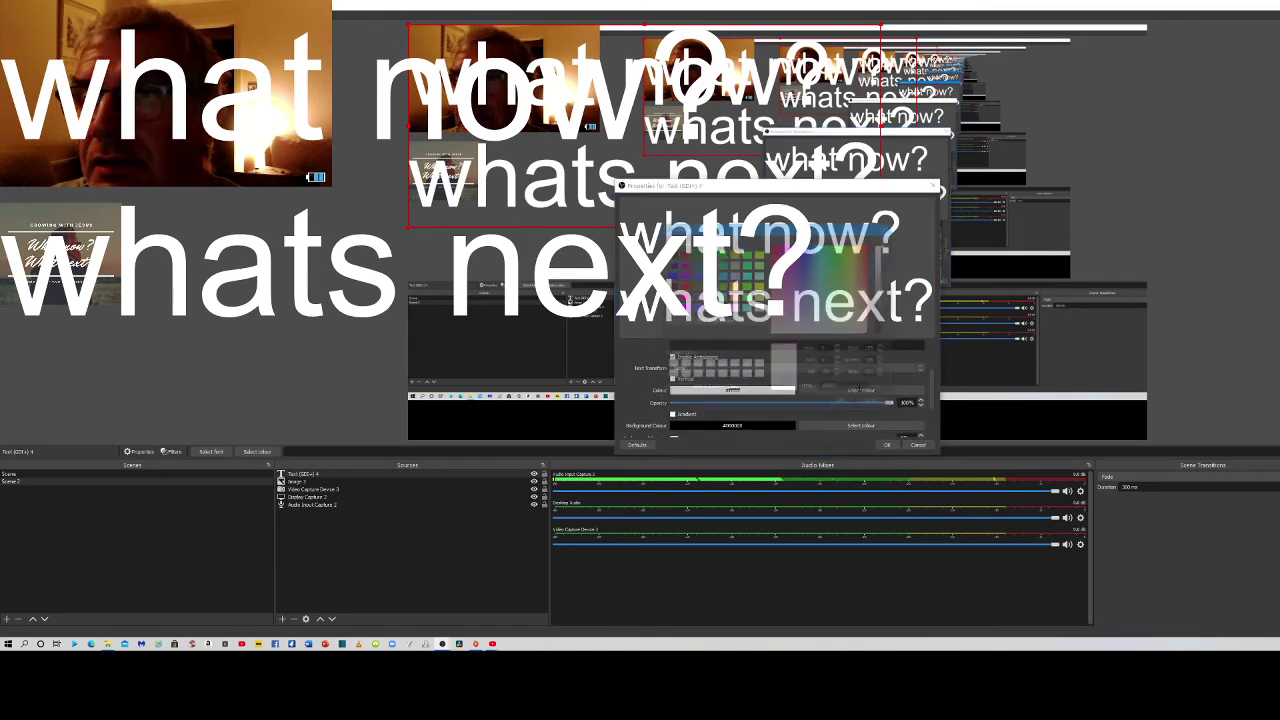
pyautogui.click(719, 284)
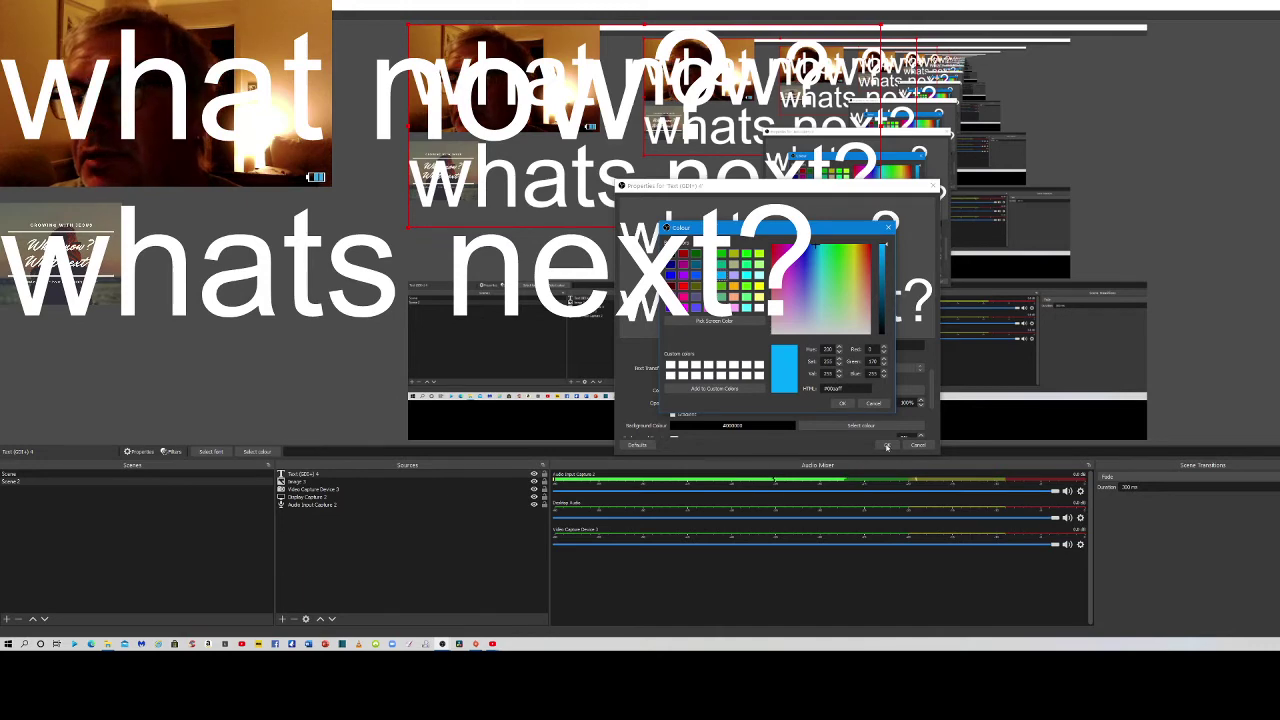
pyautogui.click(845, 404)
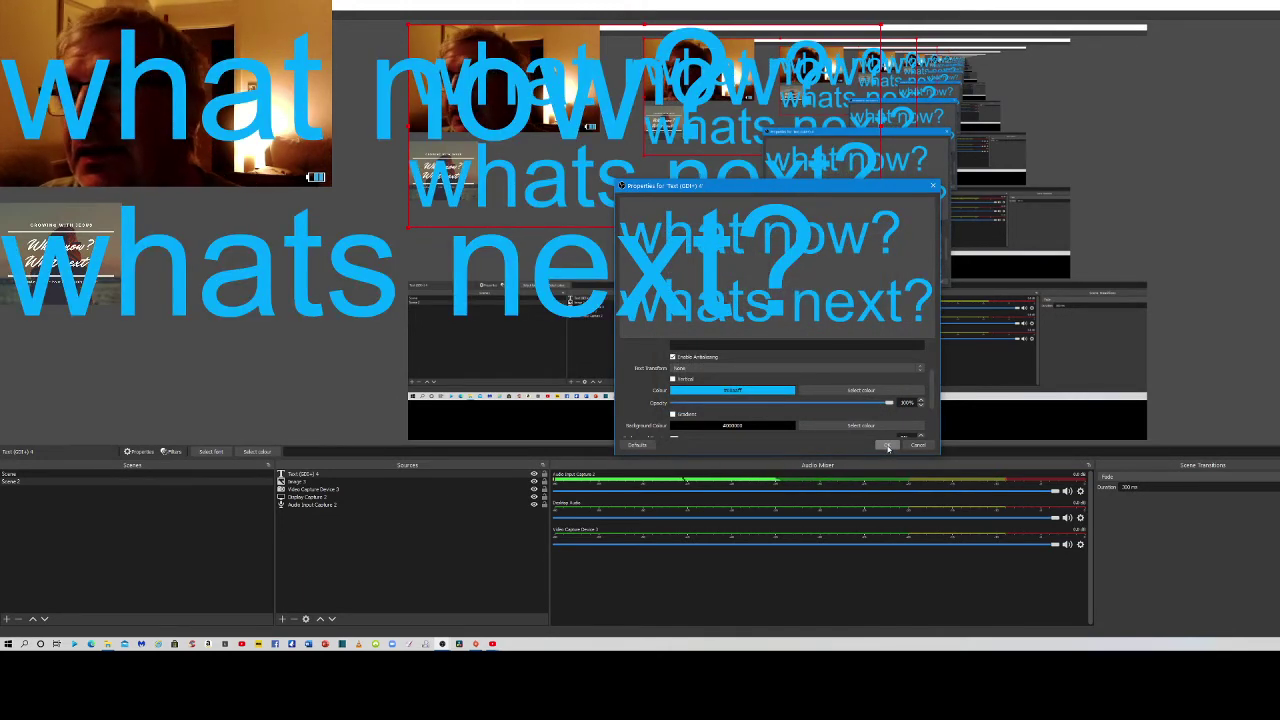
pyautogui.click(888, 446)
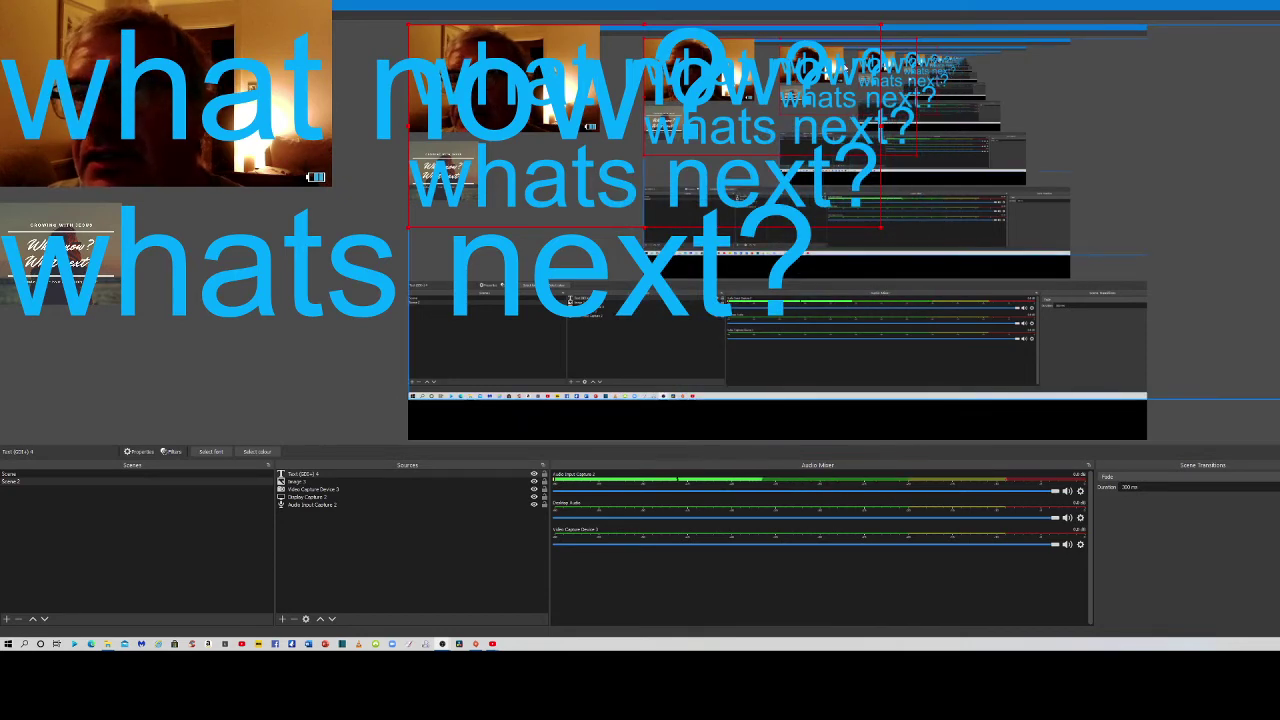
pyautogui.moveTo(880, 23); pyautogui.dragTo(462, 410)
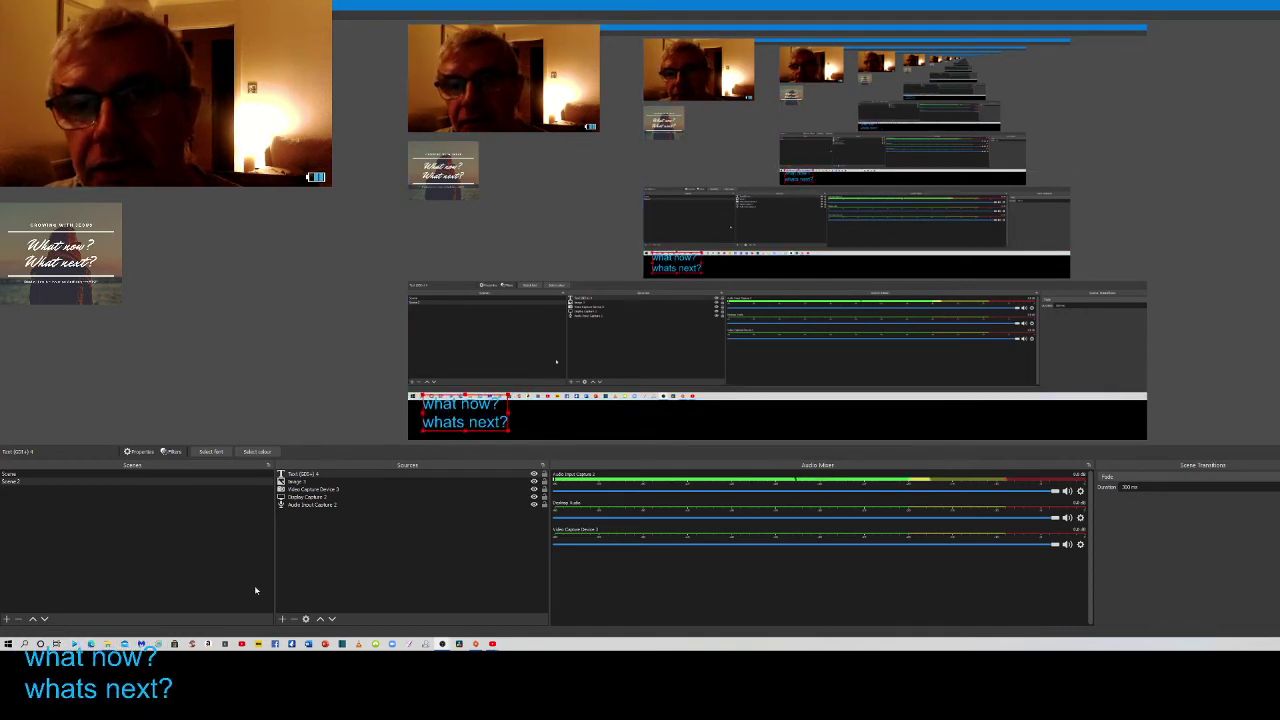
# Add an Image source loading SJKP LOGO NEW from the SJKP Logos folder
pyautogui.click(282, 619)
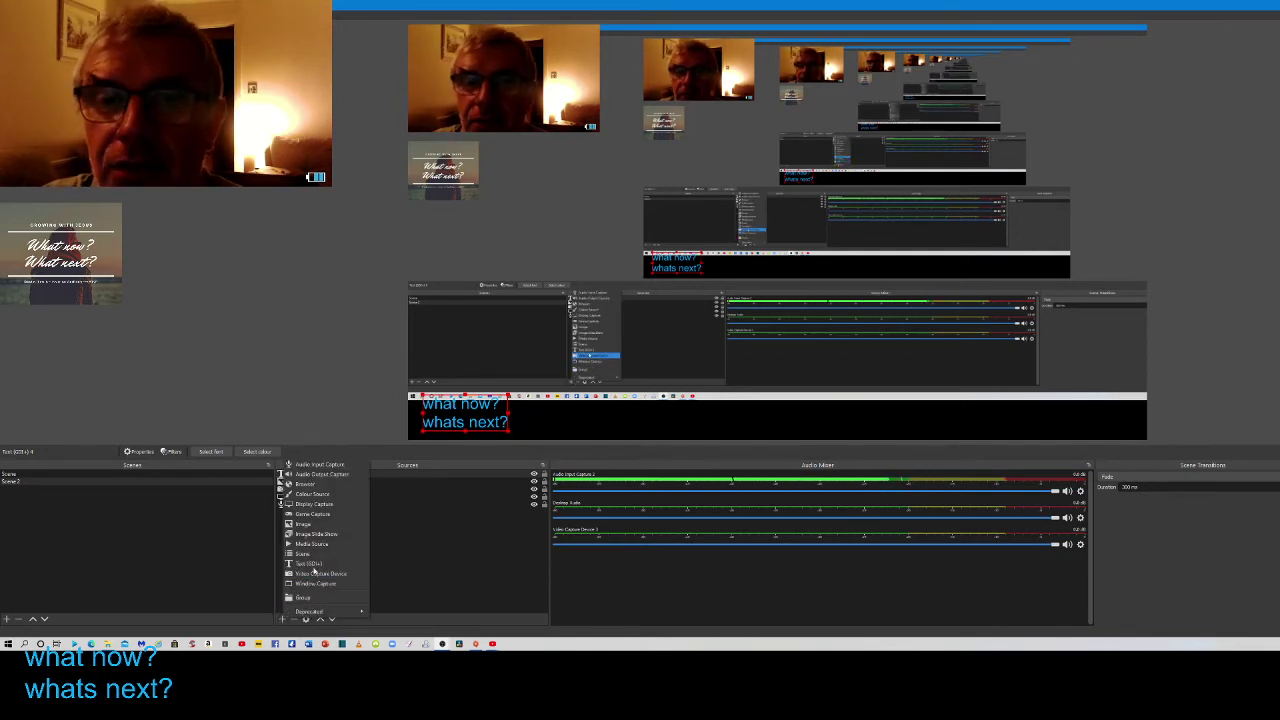
pyautogui.click(302, 525)
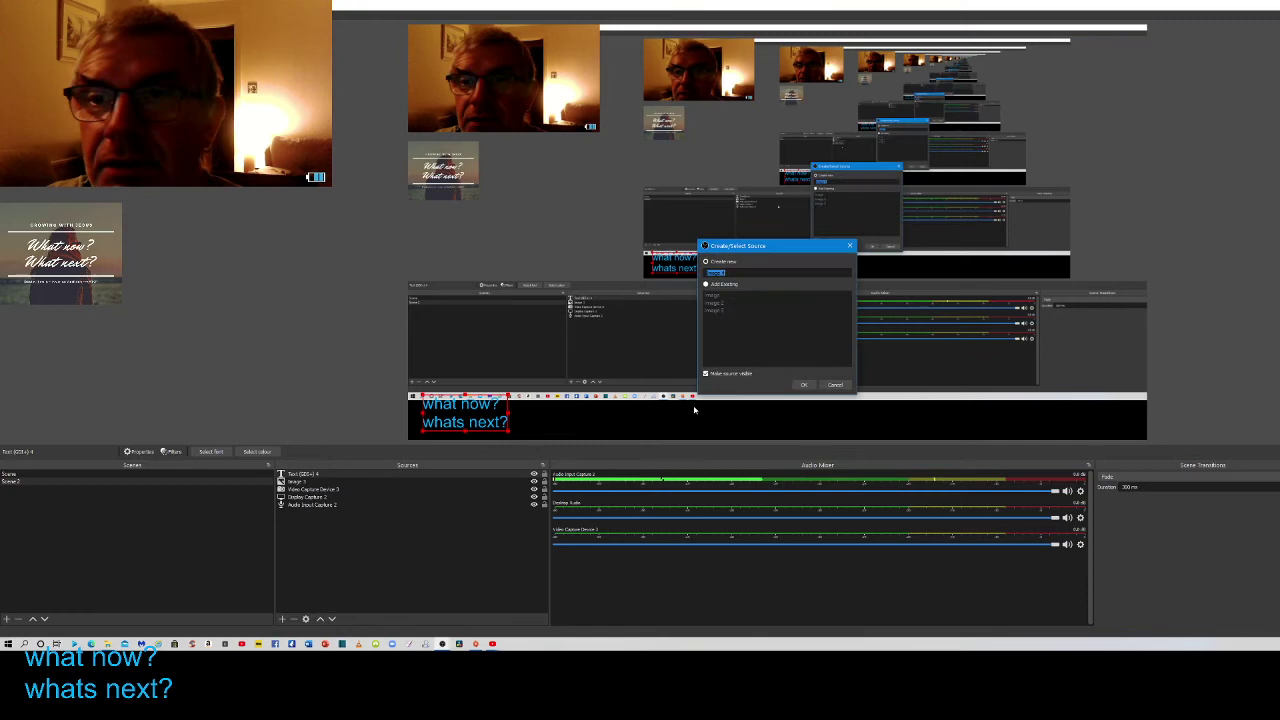
pyautogui.click(805, 384)
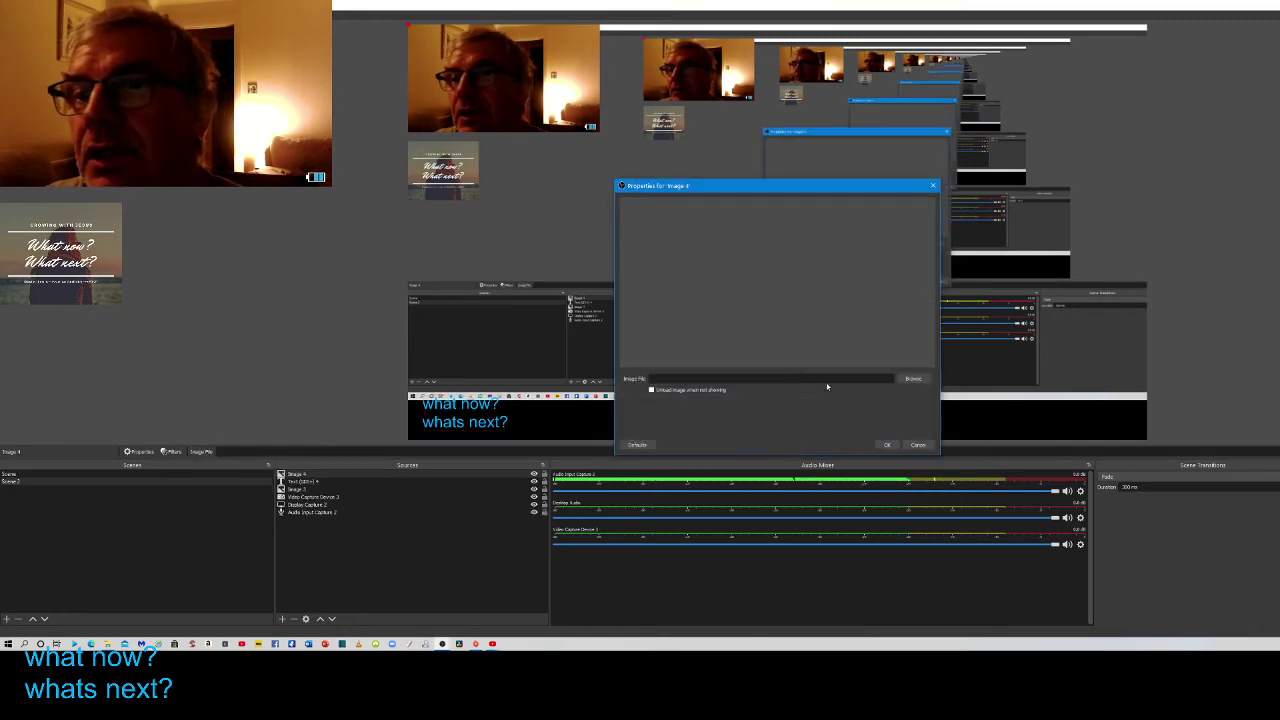
pyautogui.click(912, 378)
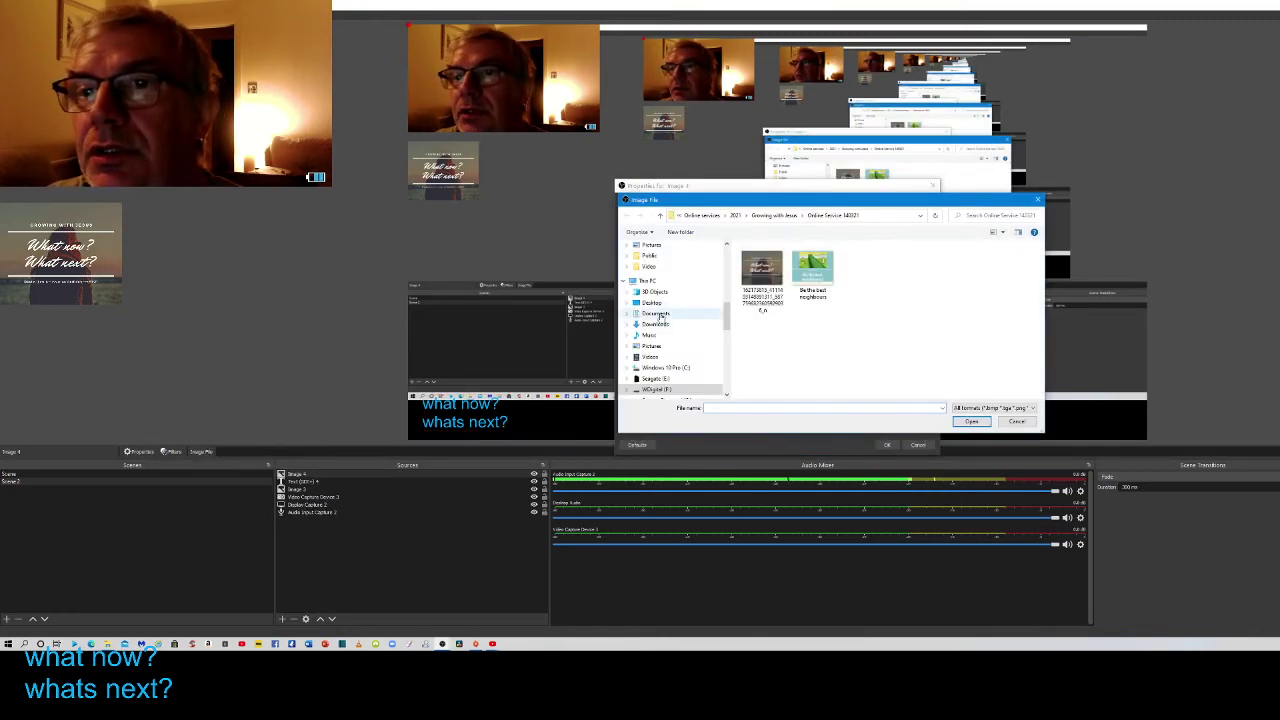
pyautogui.scroll(5, 727, 315)
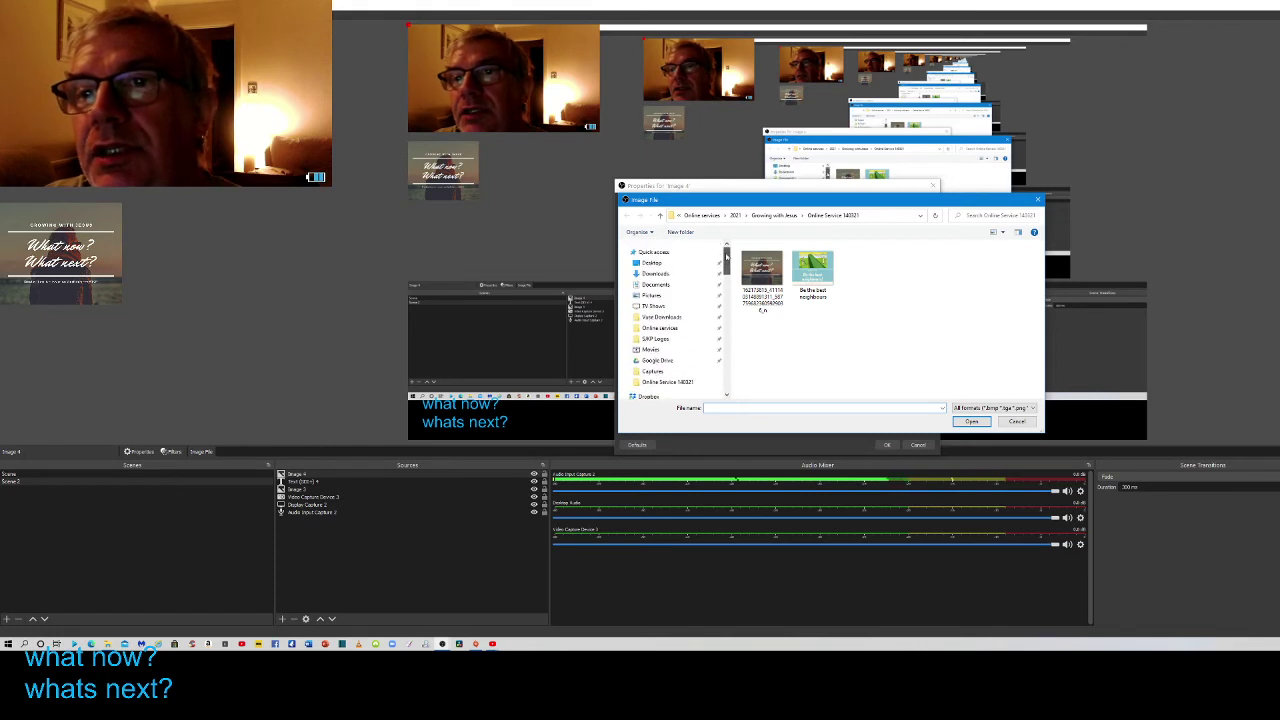
pyautogui.click(658, 339)
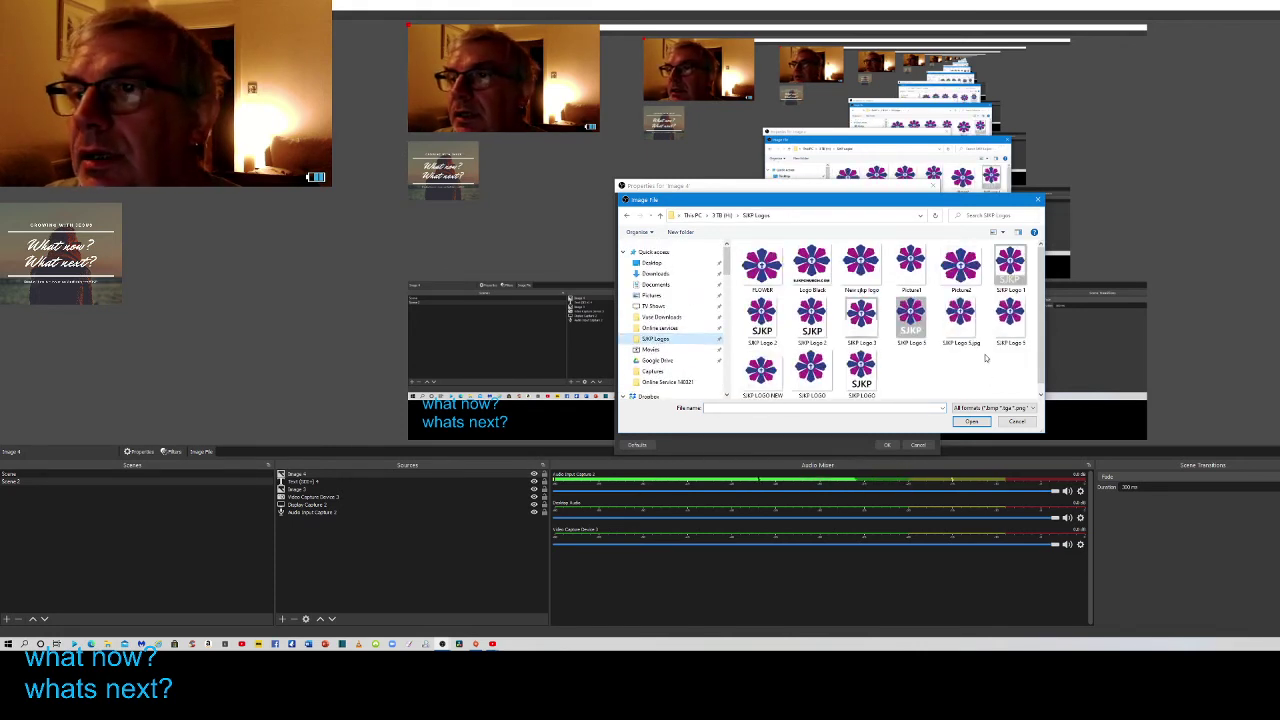
pyautogui.doubleClick(762, 372)
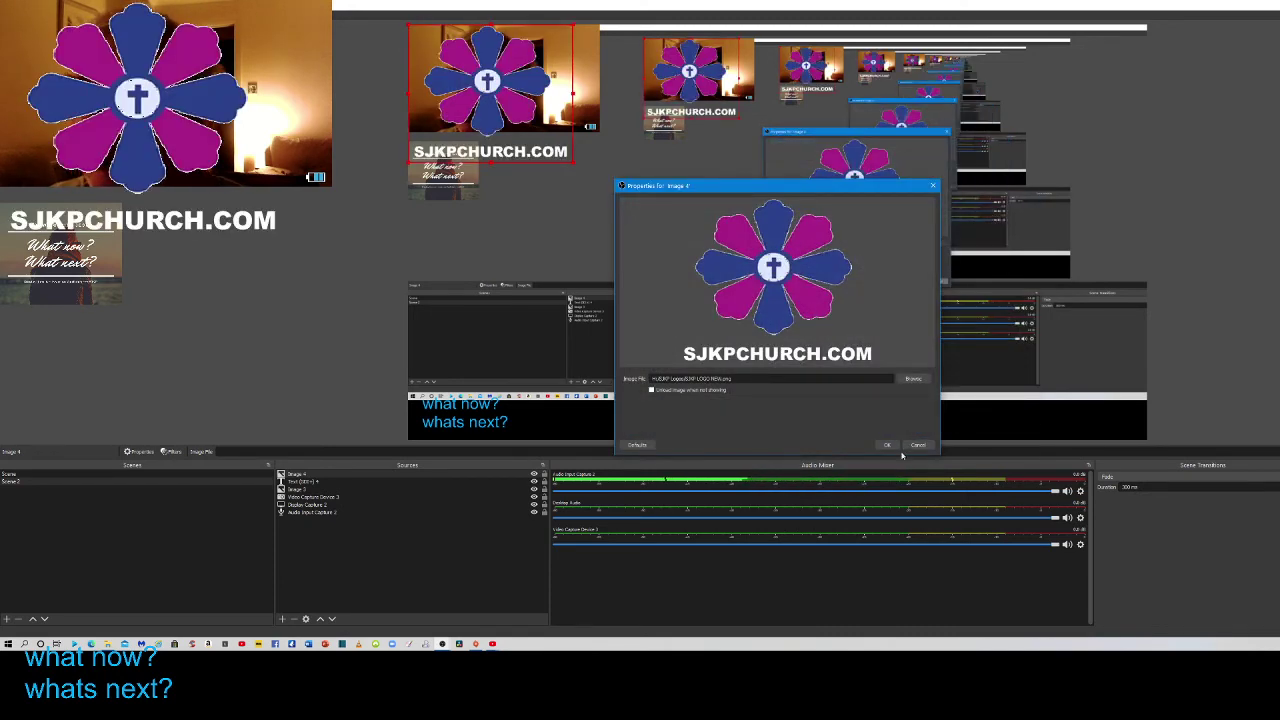
# Accept the SJKP logo image source properties
pyautogui.click(887, 445)
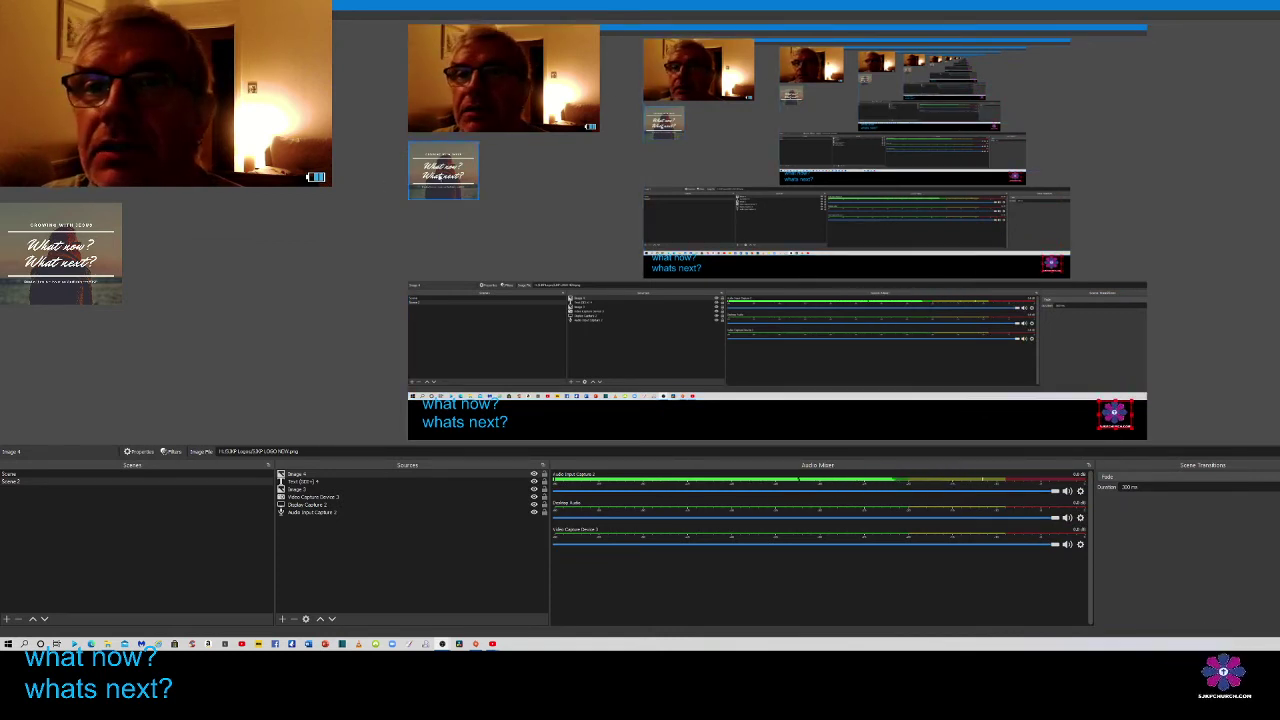
# Add a Chroma Key filter to the SJKP logo with opacity lowered to 42
pyautogui.rightClick(440, 174)
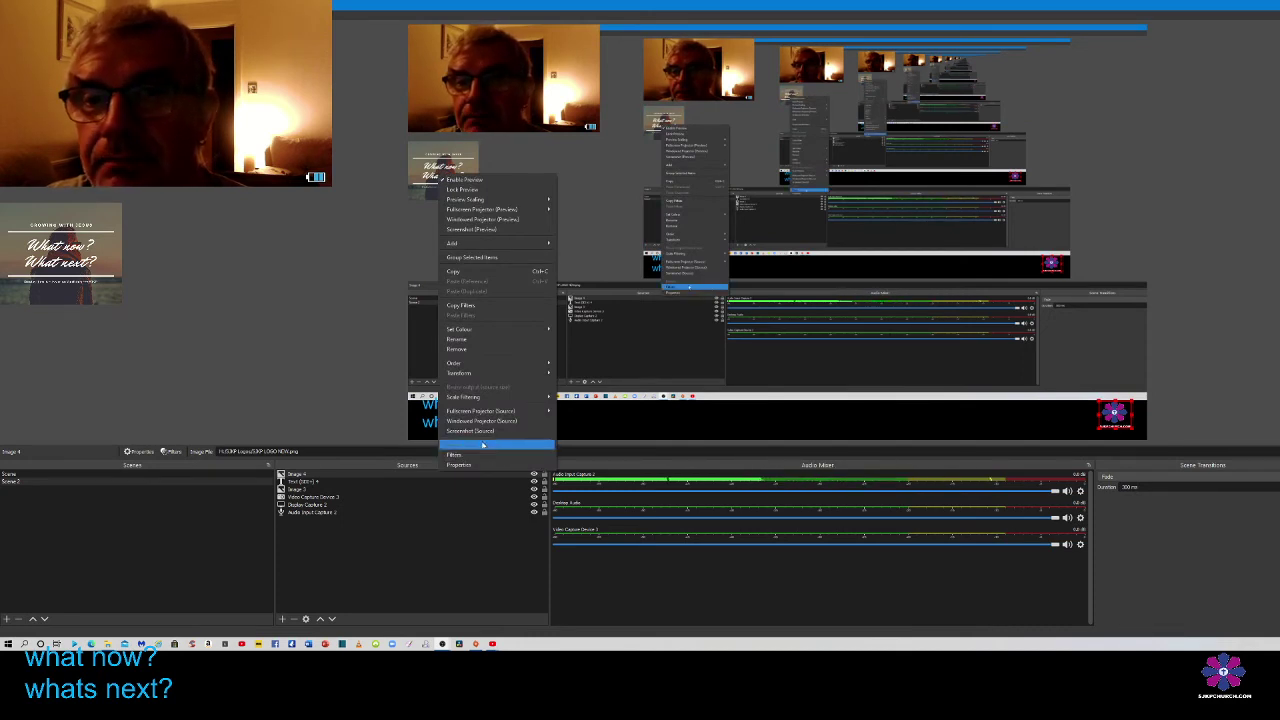
pyautogui.rightClick(441, 163)
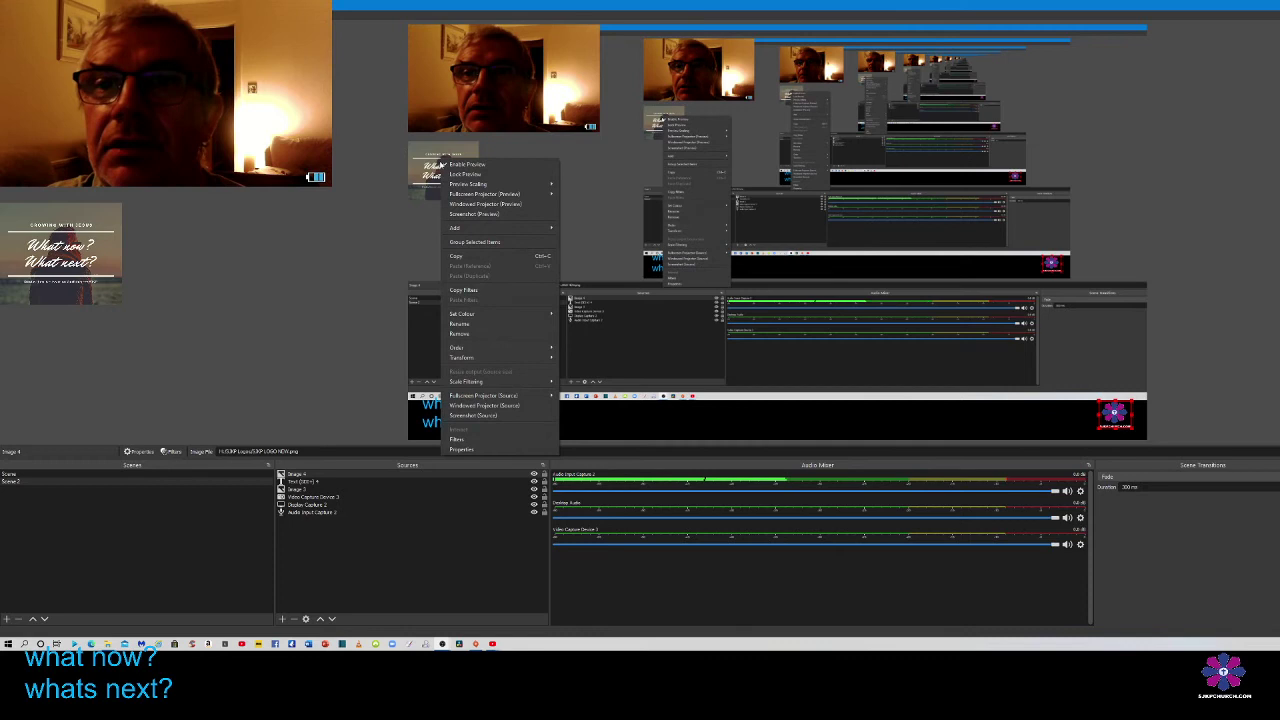
pyautogui.click(474, 440)
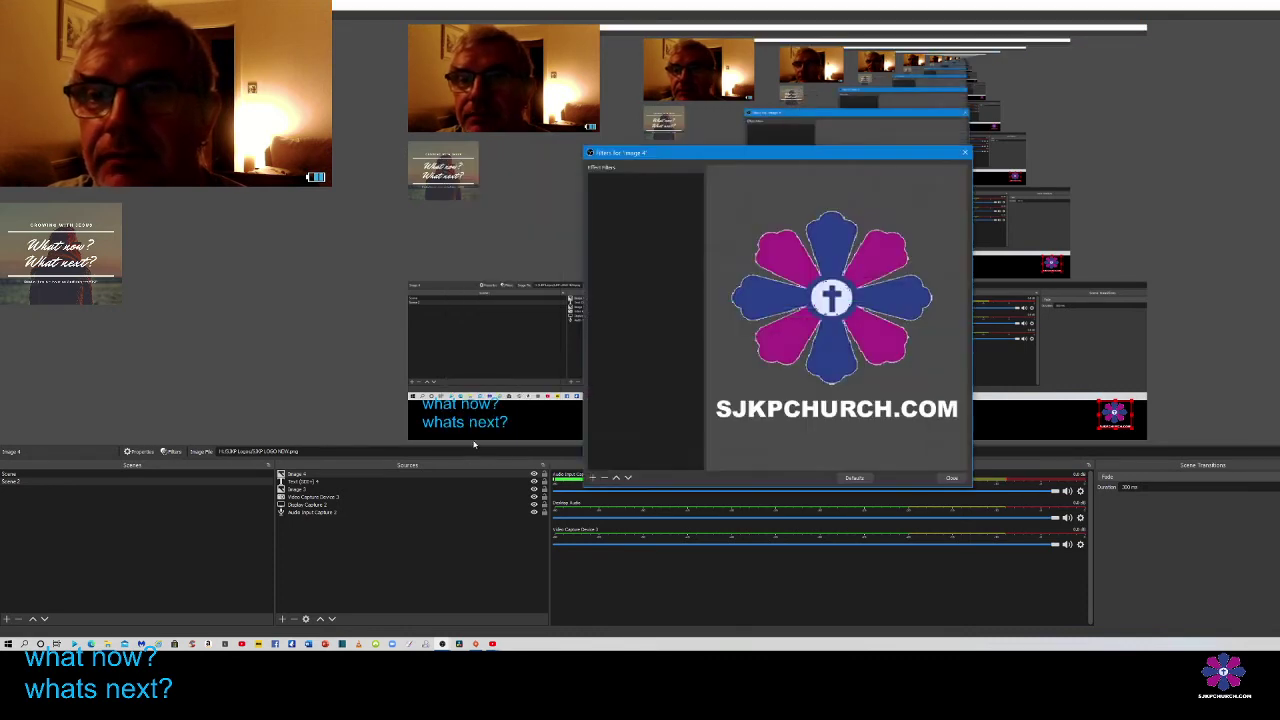
pyautogui.click(592, 479)
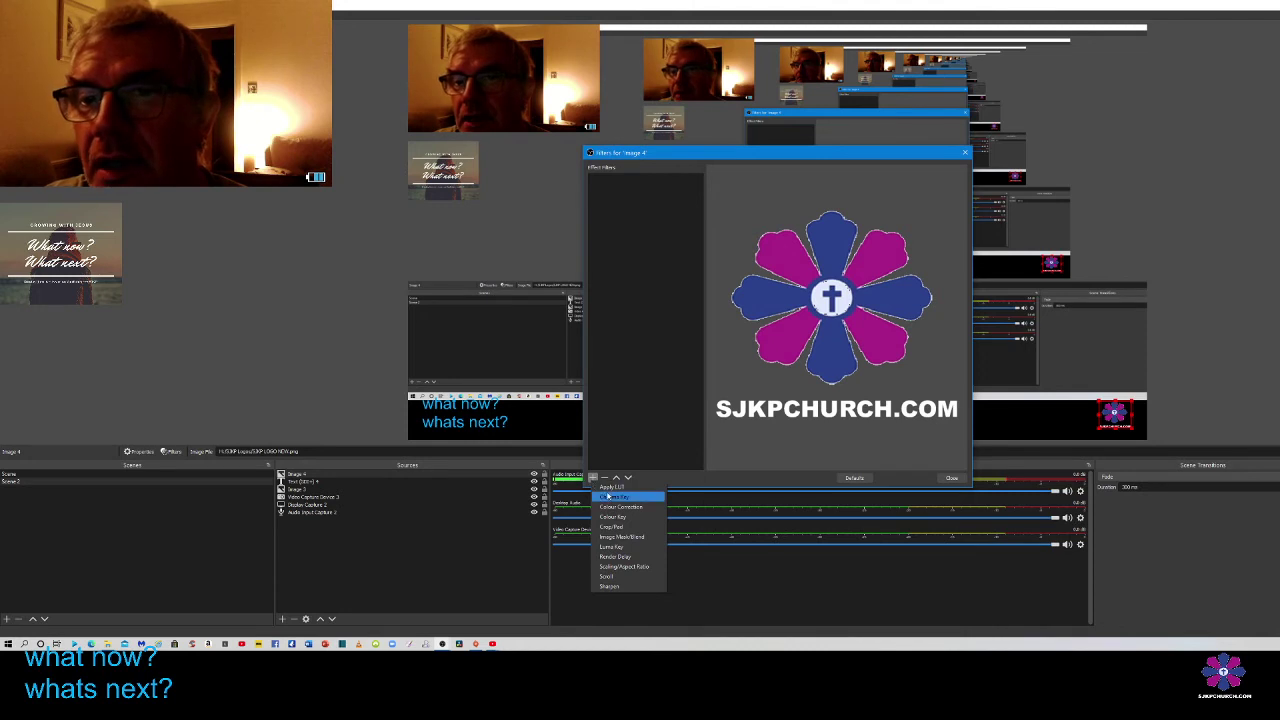
pyautogui.click(608, 497)
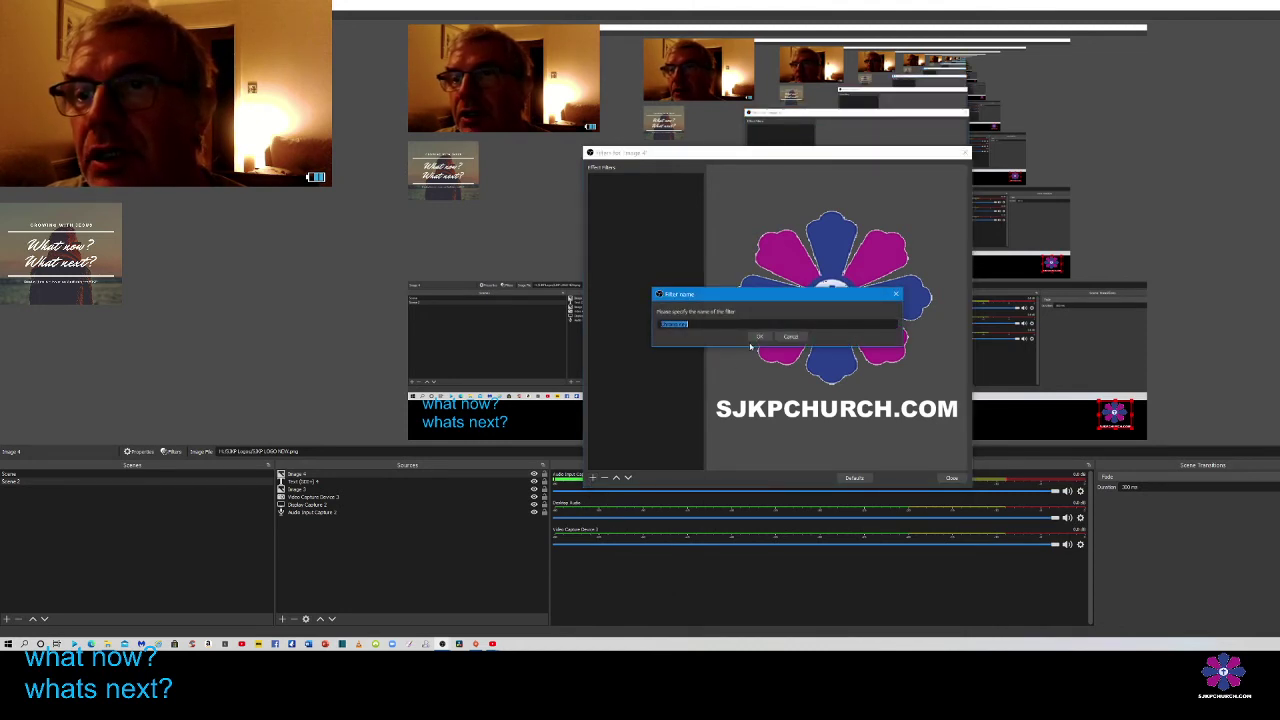
pyautogui.click(759, 337)
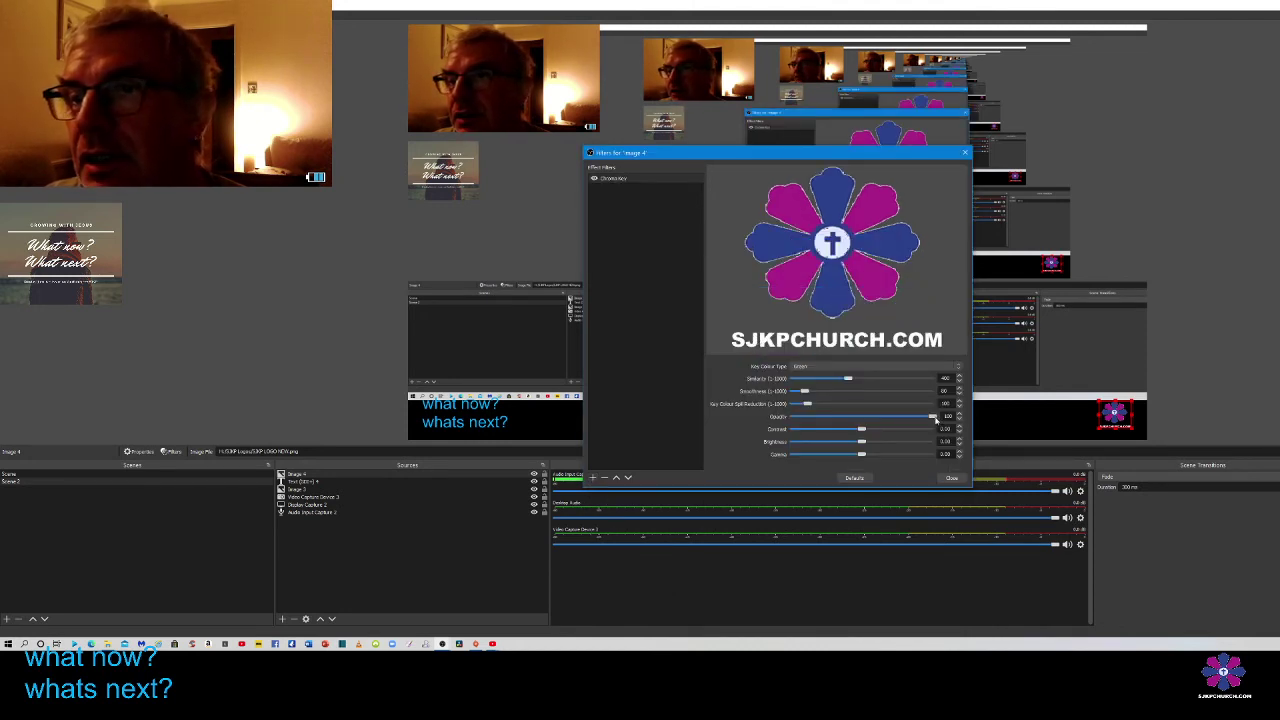
pyautogui.moveTo(936, 418); pyautogui.dragTo(853, 418)
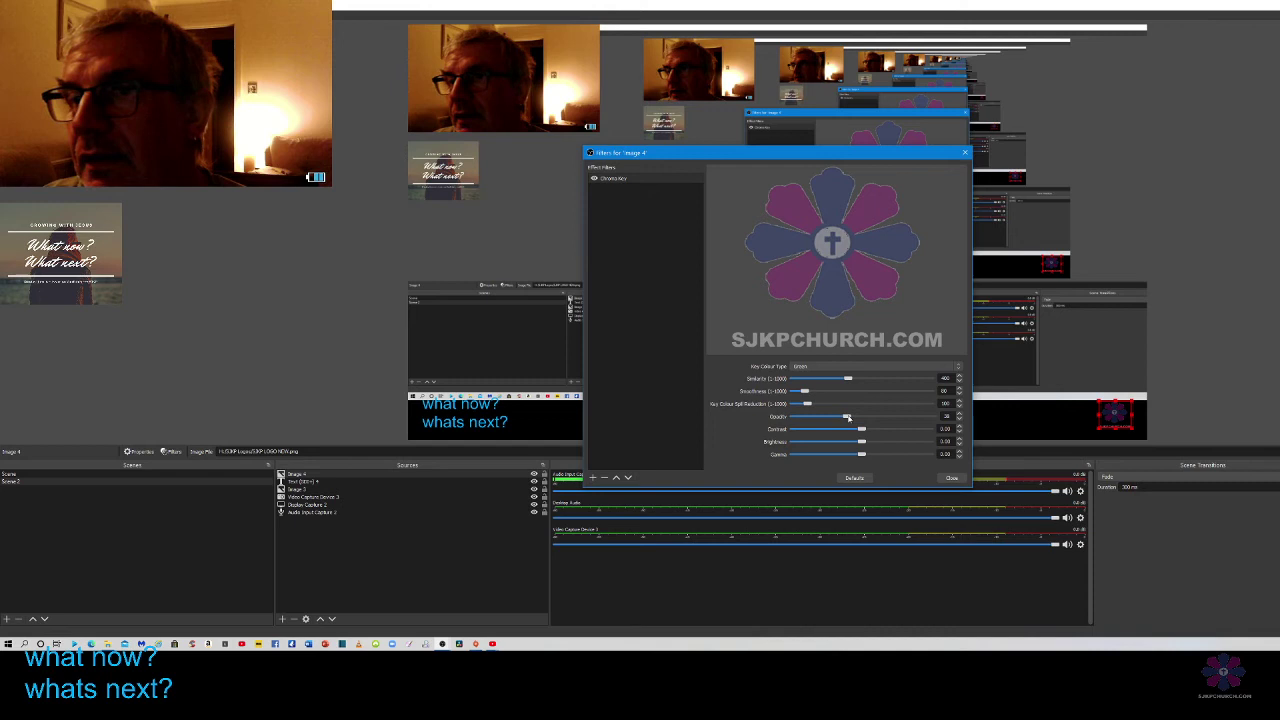
pyautogui.click(950, 478)
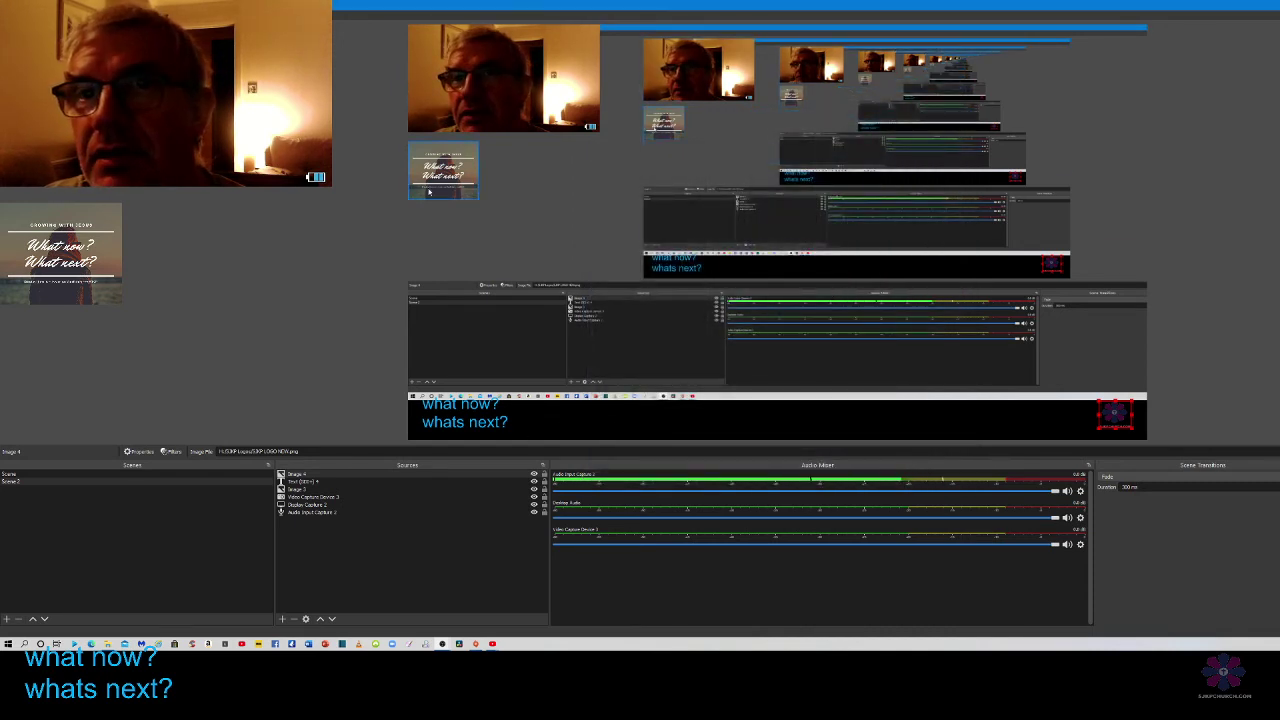
# Give the Growing with Jesus image (Image 3) a Chroma Key filter at about 50 opacity
pyautogui.click(296, 490)
pyautogui.click(296, 490)
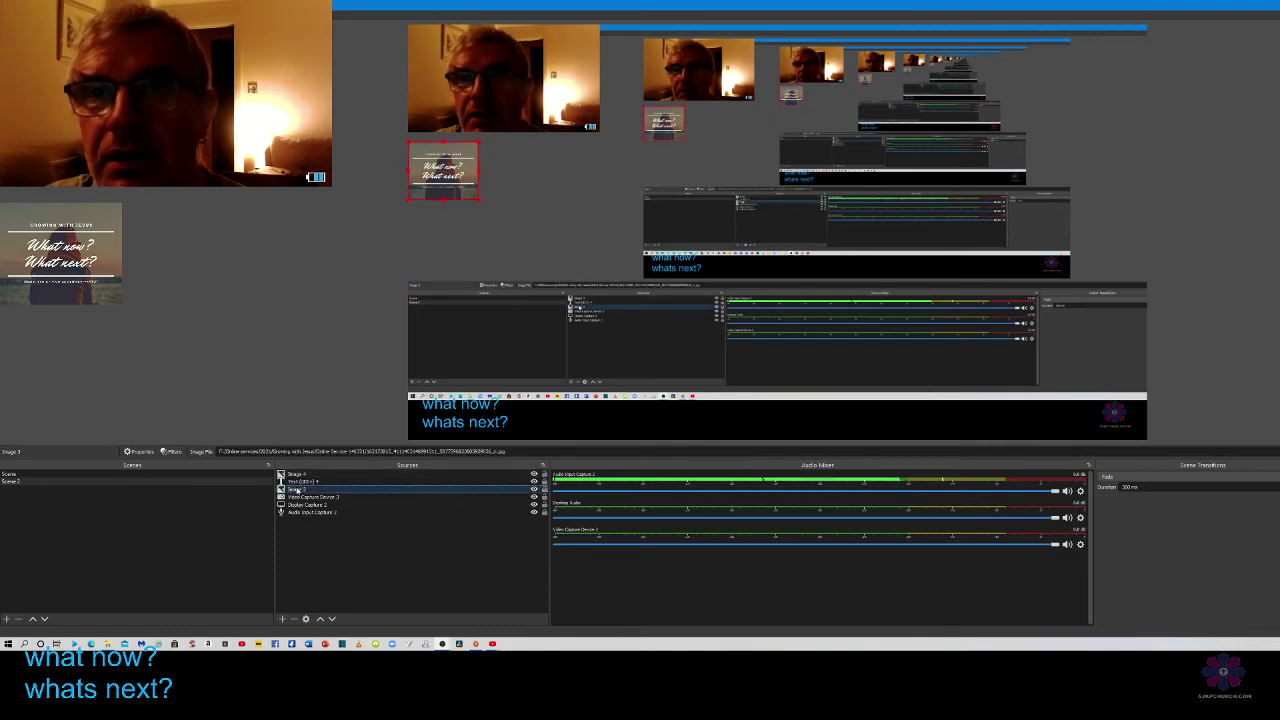
pyautogui.rightClick(298, 489)
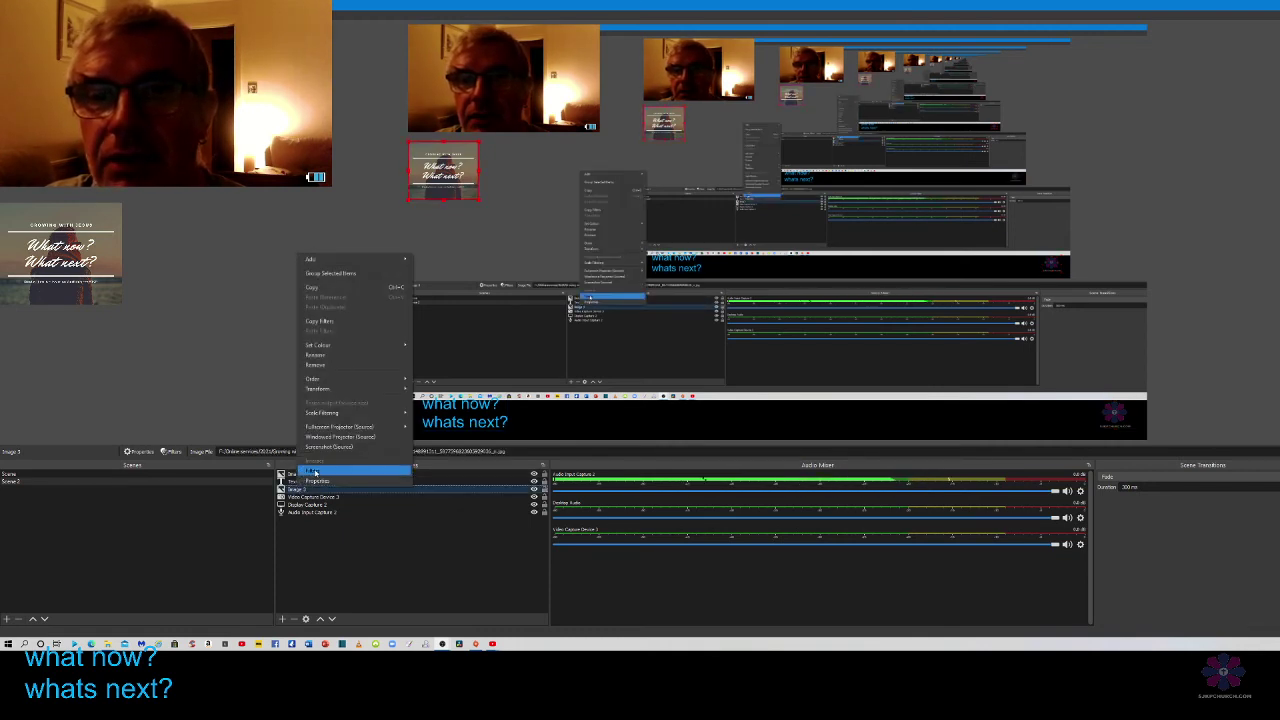
pyautogui.click(313, 477)
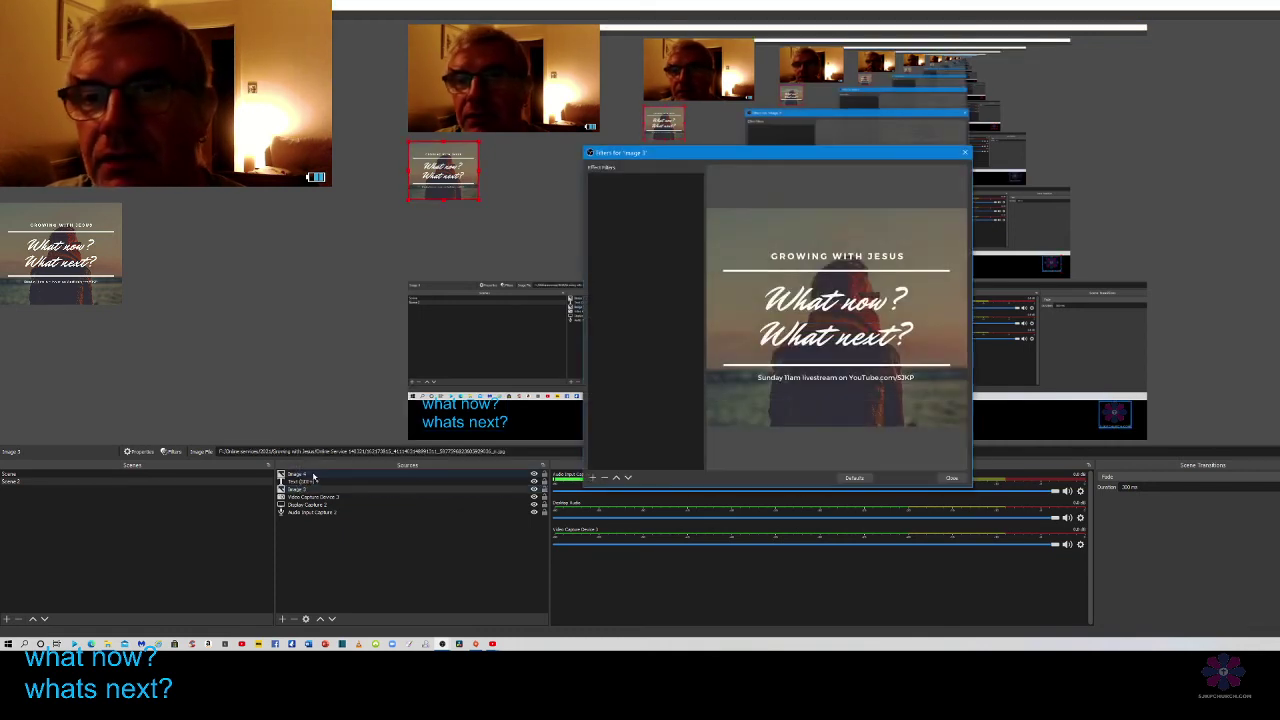
pyautogui.click(591, 481)
pyautogui.click(613, 499)
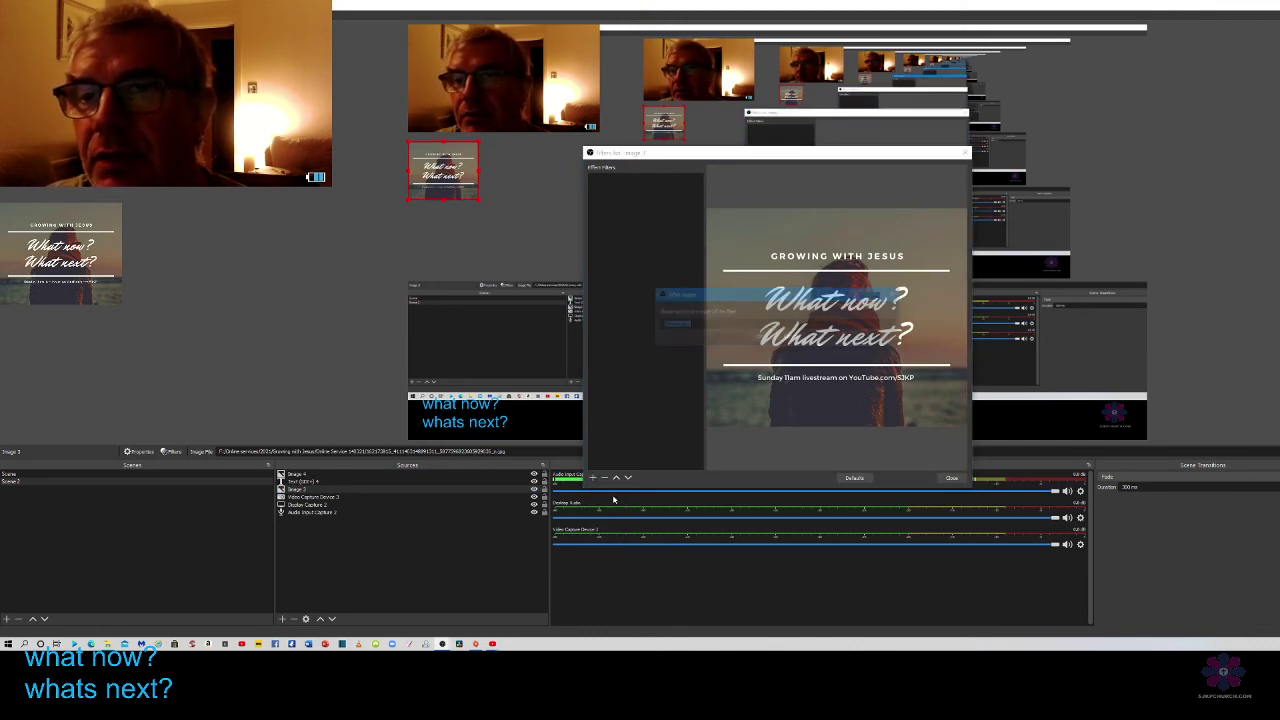
pyautogui.click(759, 336)
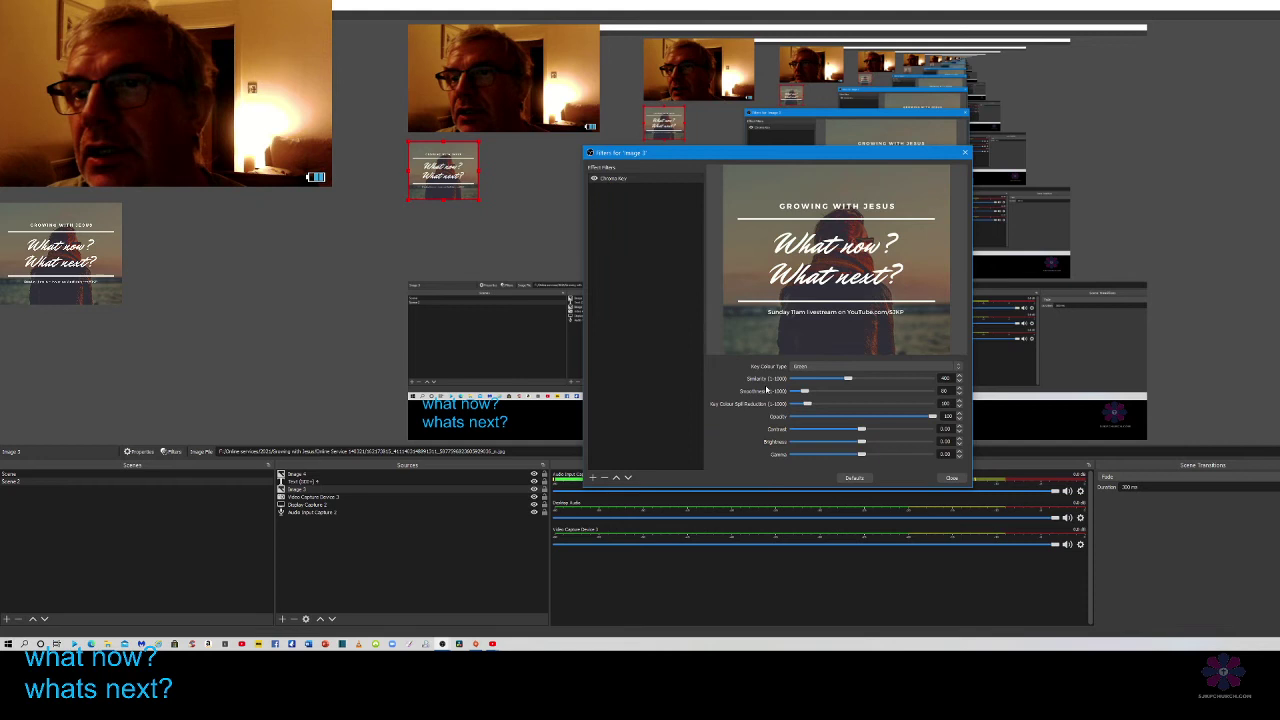
pyautogui.moveTo(935, 418); pyautogui.dragTo(869, 418)
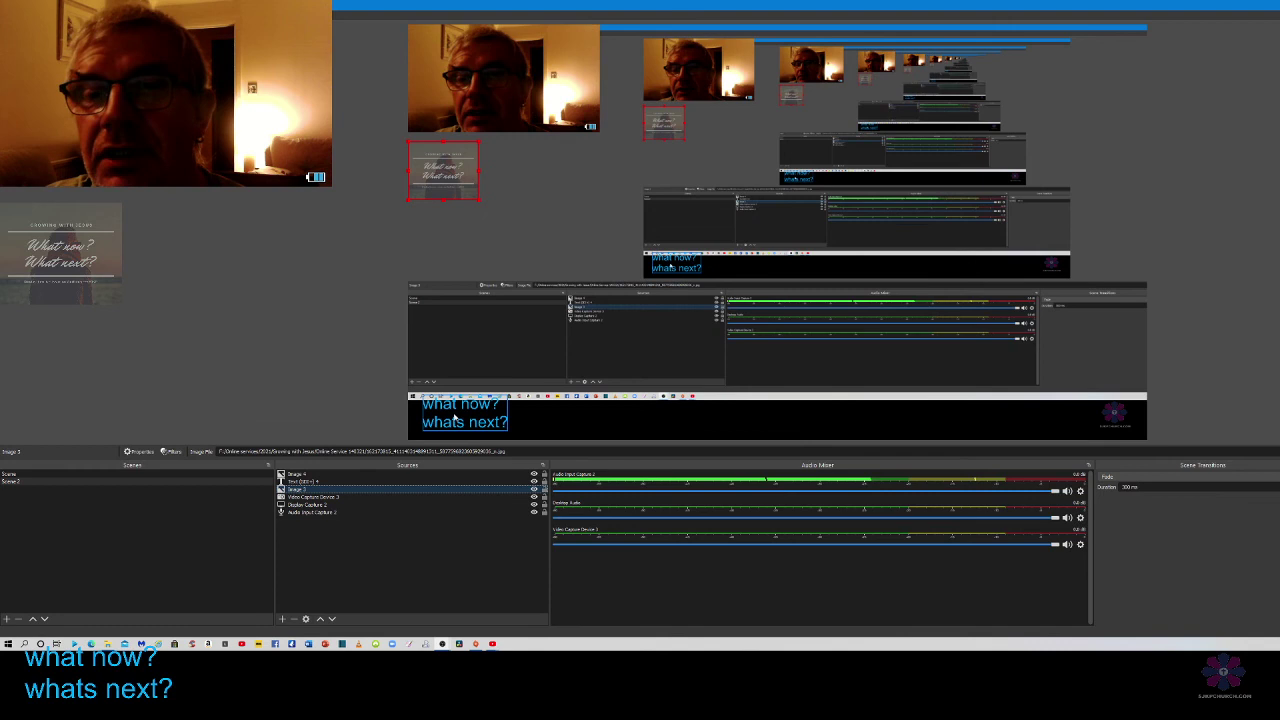
# Give the Text (GDI+) 4 caption a Chroma Key filter, keeping opacity at 100
pyautogui.click(454, 408)
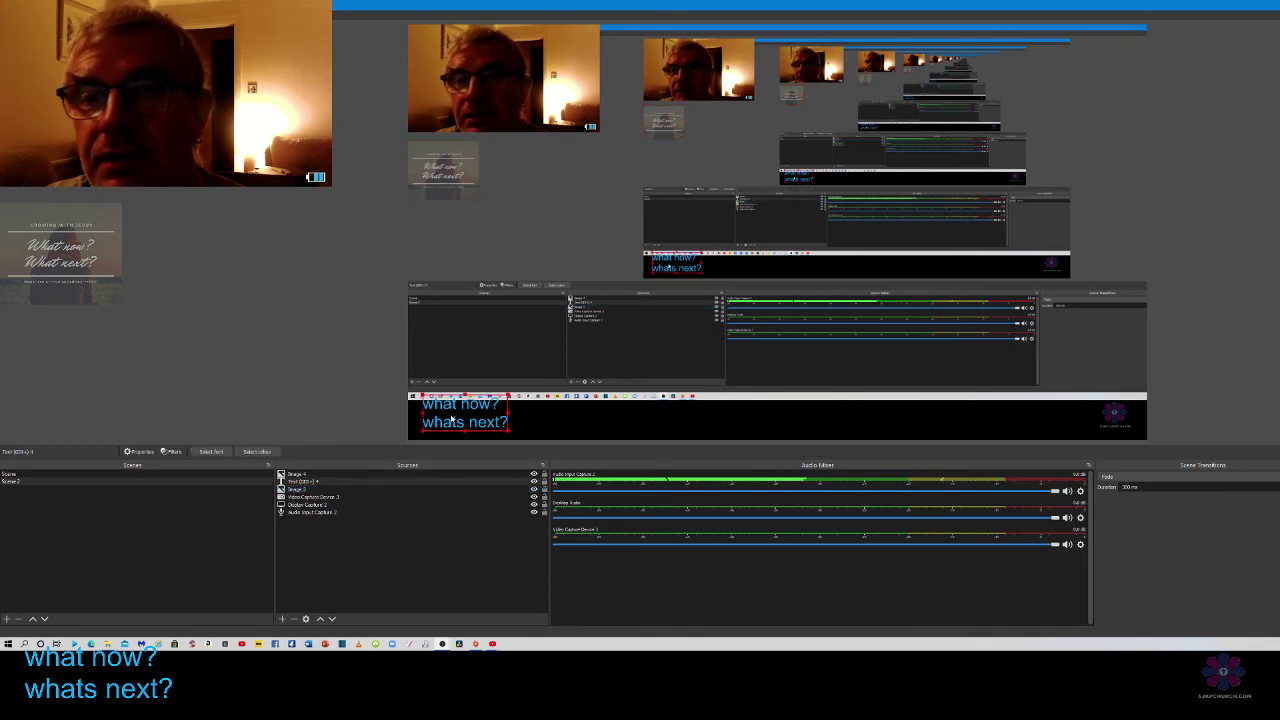
pyautogui.rightClick(453, 414)
pyautogui.click(487, 399)
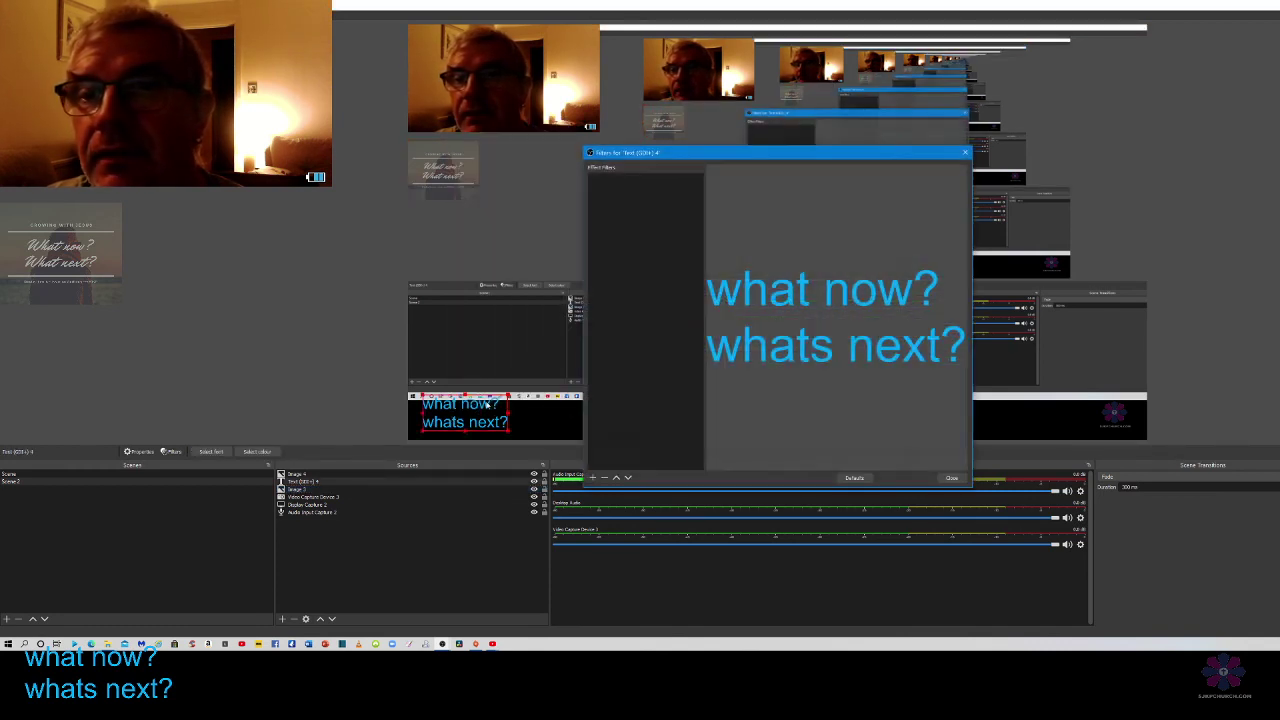
pyautogui.click(593, 480)
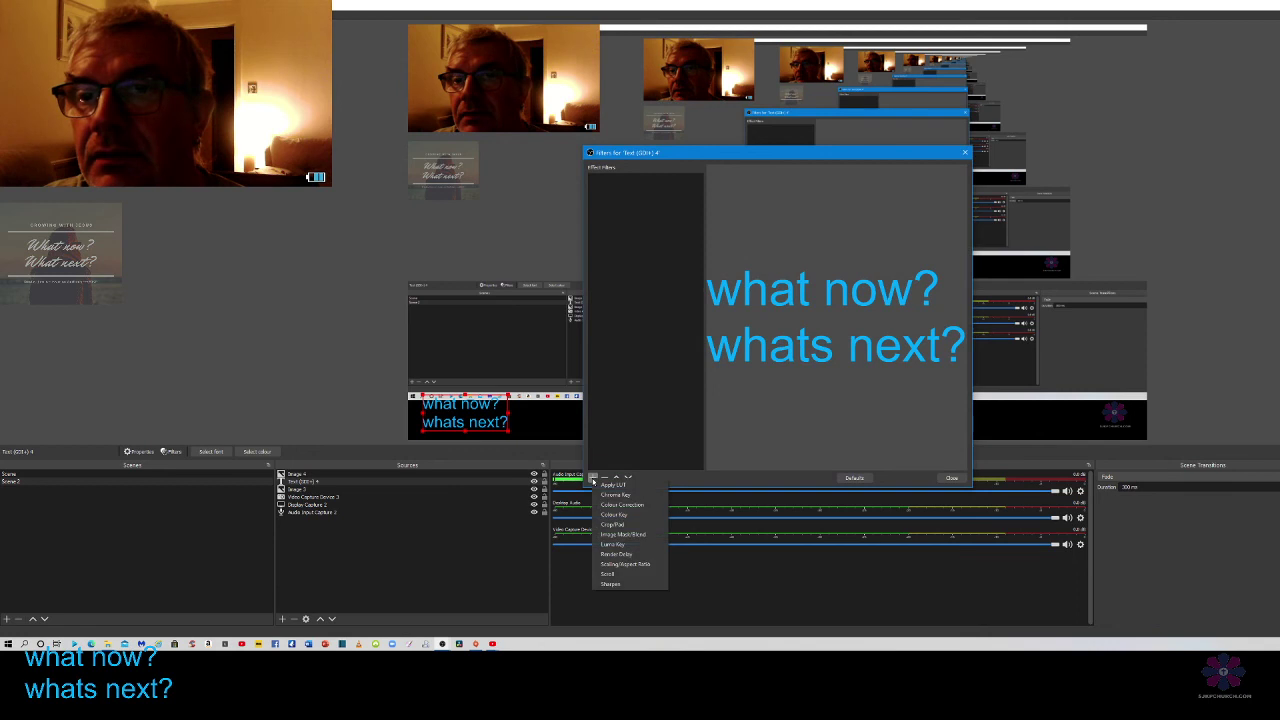
pyautogui.click(632, 497)
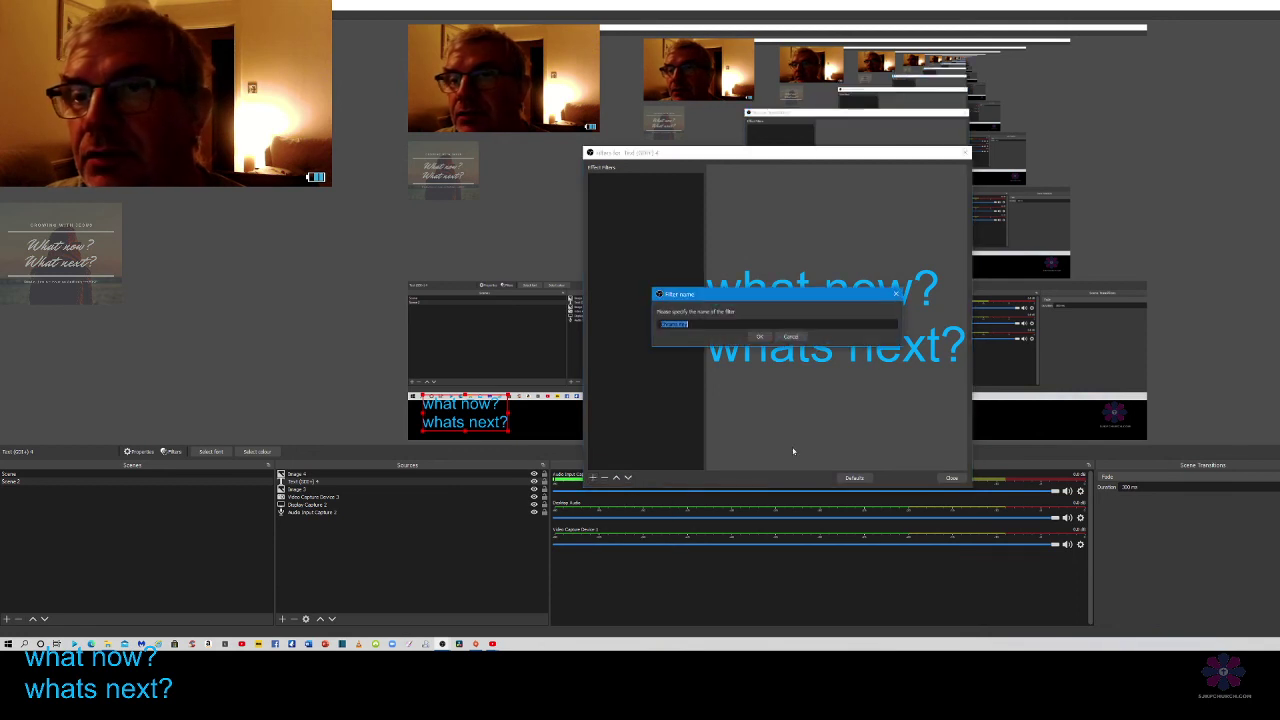
pyautogui.click(759, 337)
pyautogui.moveTo(935, 420)
pyautogui.mouseDown()
pyautogui.moveTo(818, 423)
pyautogui.moveTo(949, 425)
pyautogui.mouseUp()
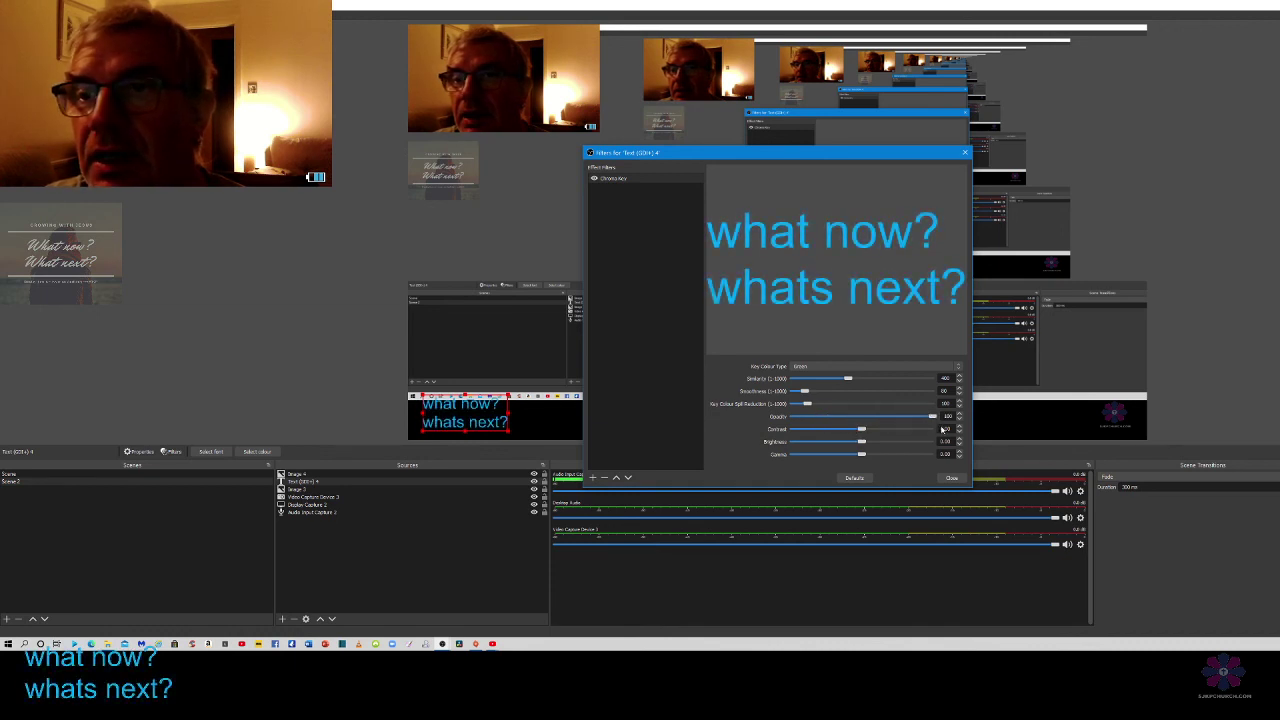
pyautogui.click(950, 478)
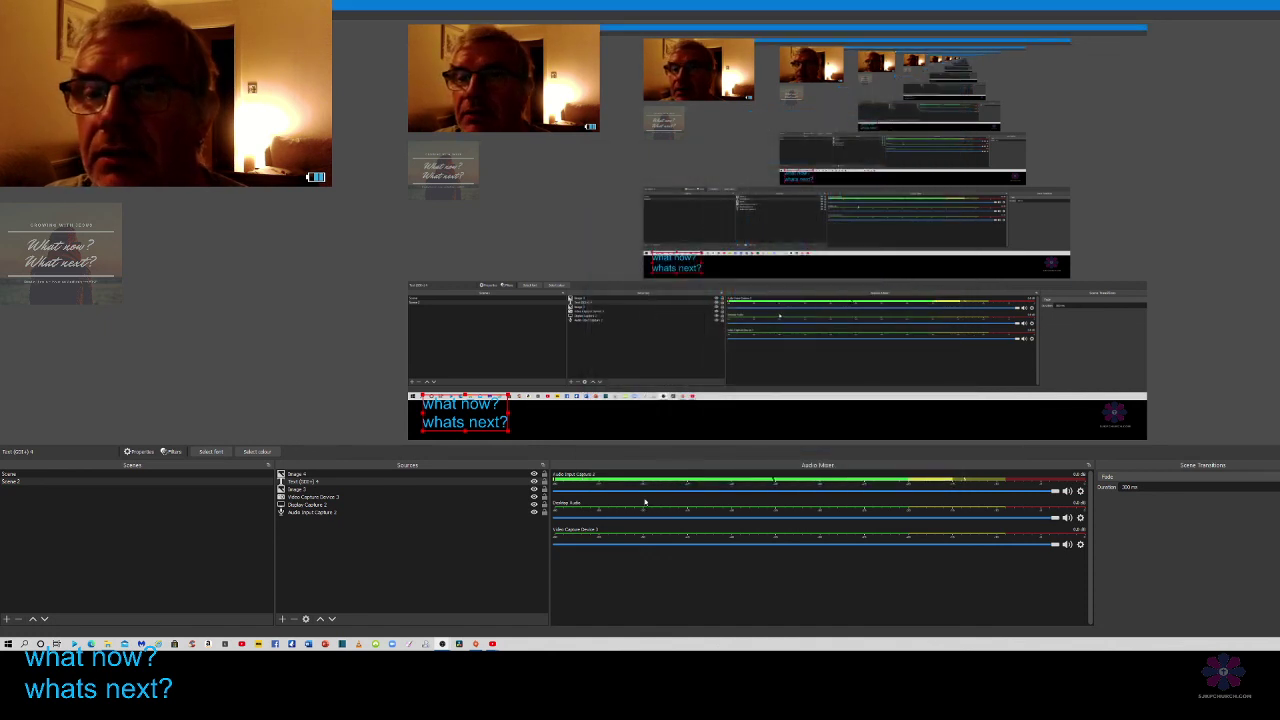